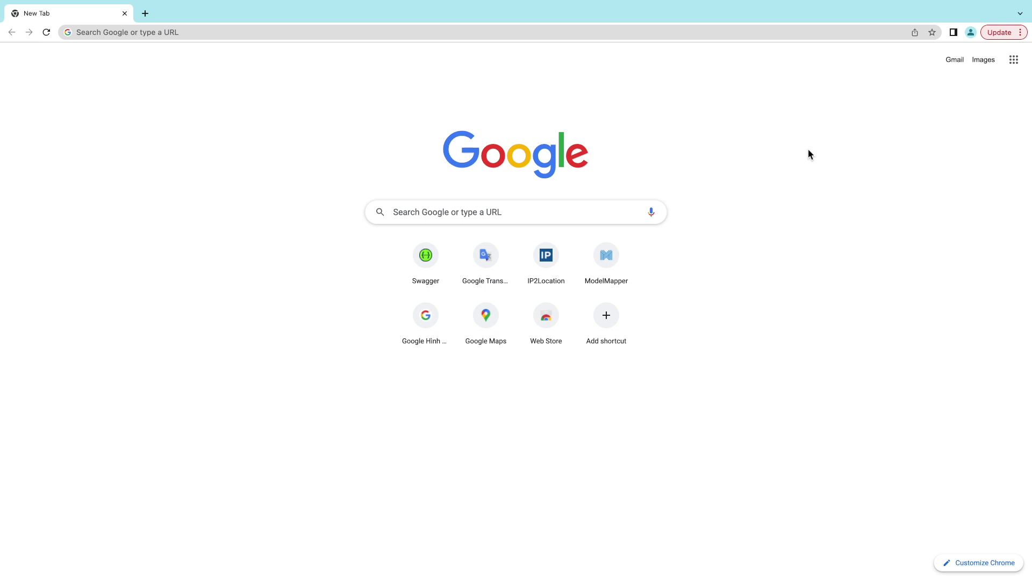
Open the OpenJDK 20 release page at jdk.java.net/20
click(205, 33)
text(jdk)
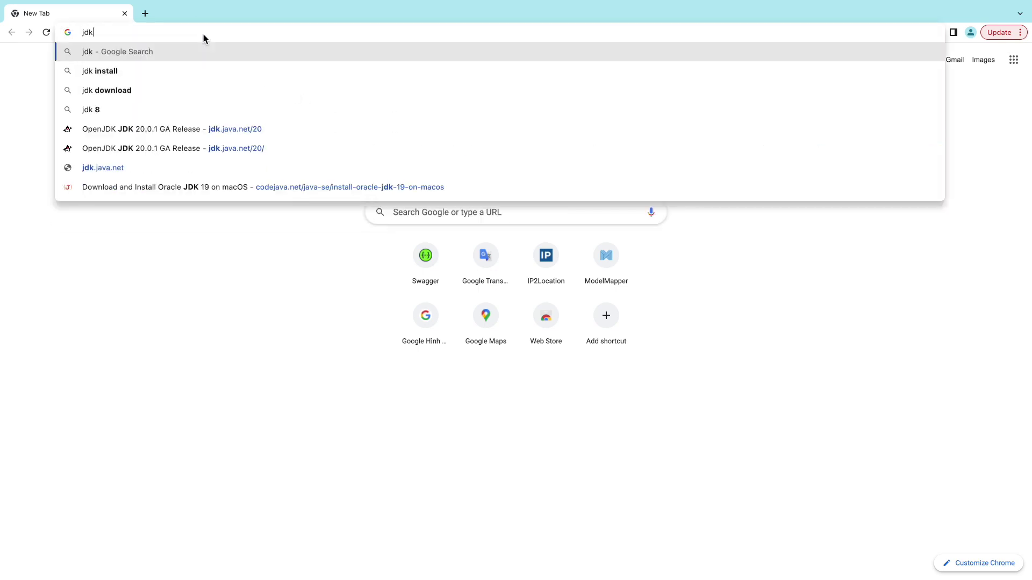
text(.java.net/20)
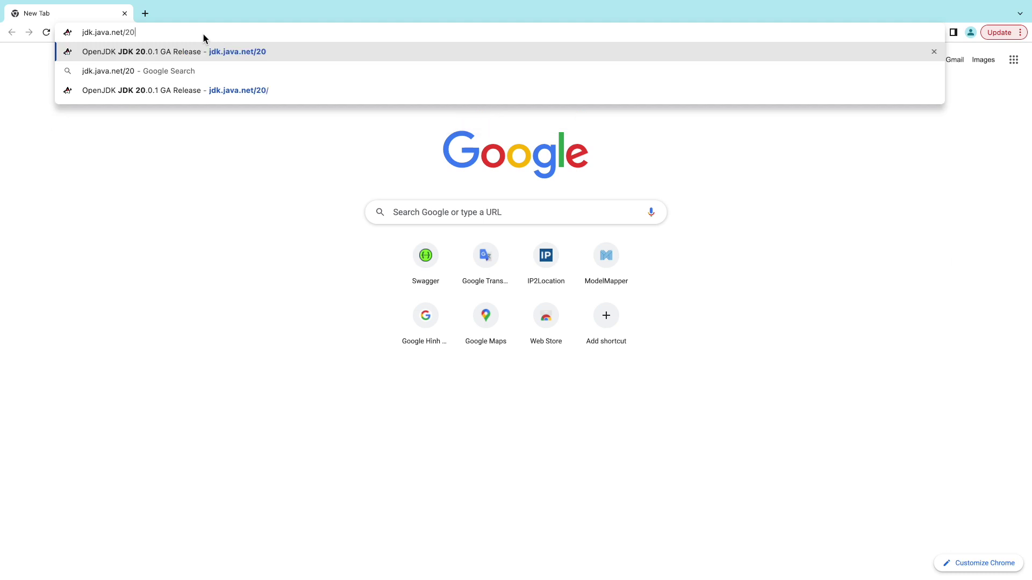
key(Return)
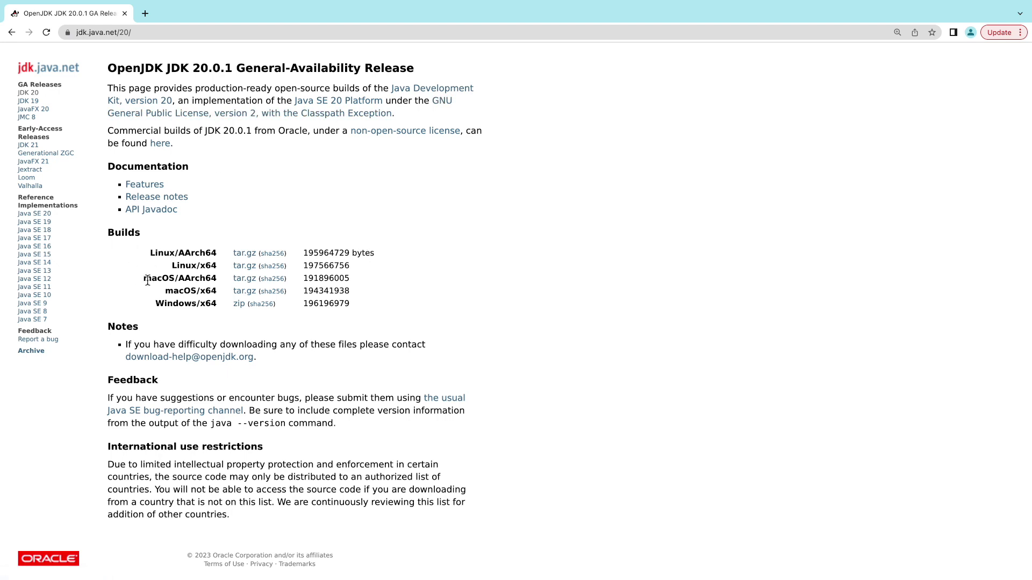
Enlarge the page to 175% and examine the Builds list, comparing the macOS/AArch64 and macOS/x64 entries
drag(109, 233, 218, 303)
click(156, 251)
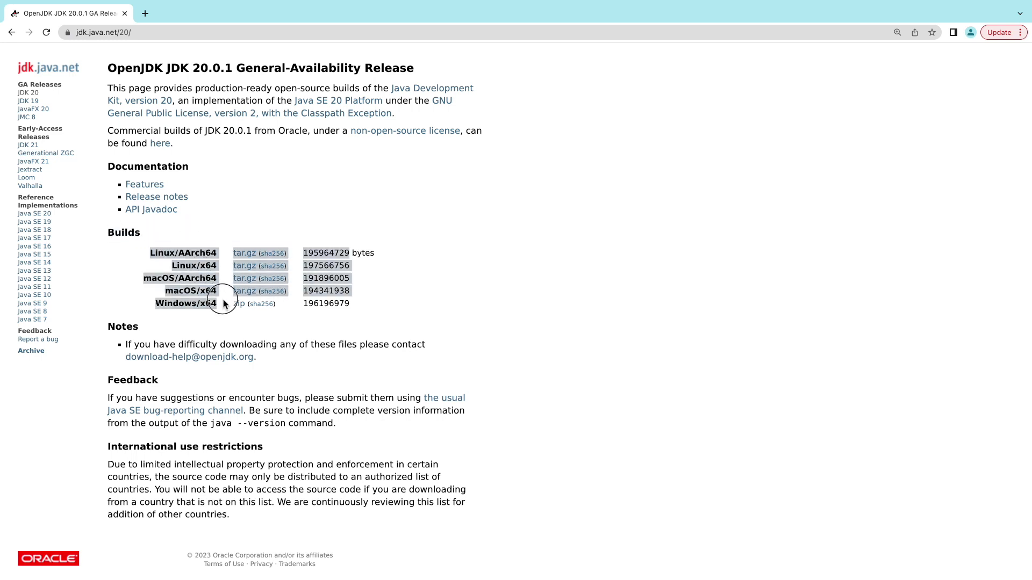
click(162, 272)
scroll(203, 304, down, 1)
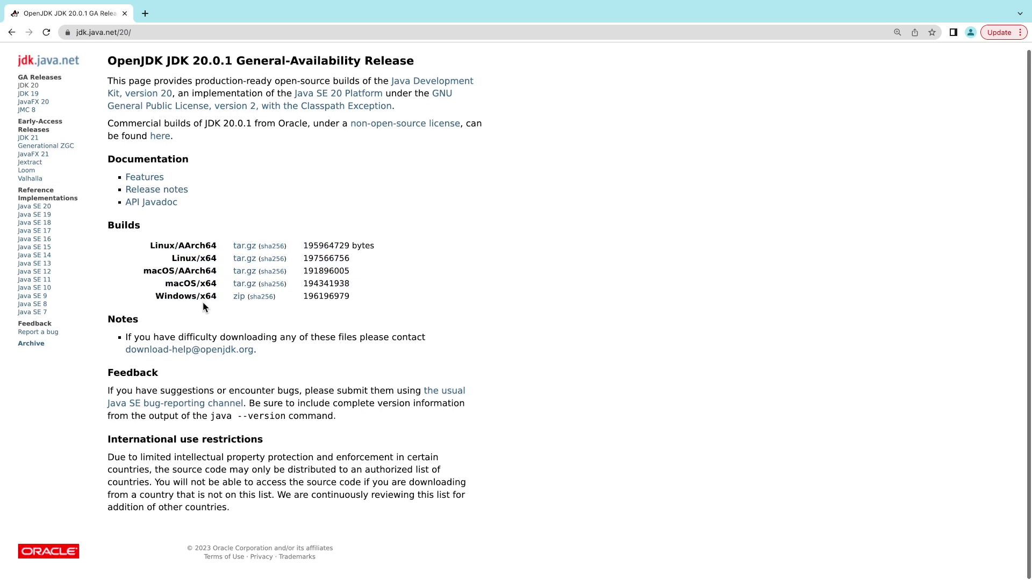
key(ctrl+plus)
key(ctrl+plus)
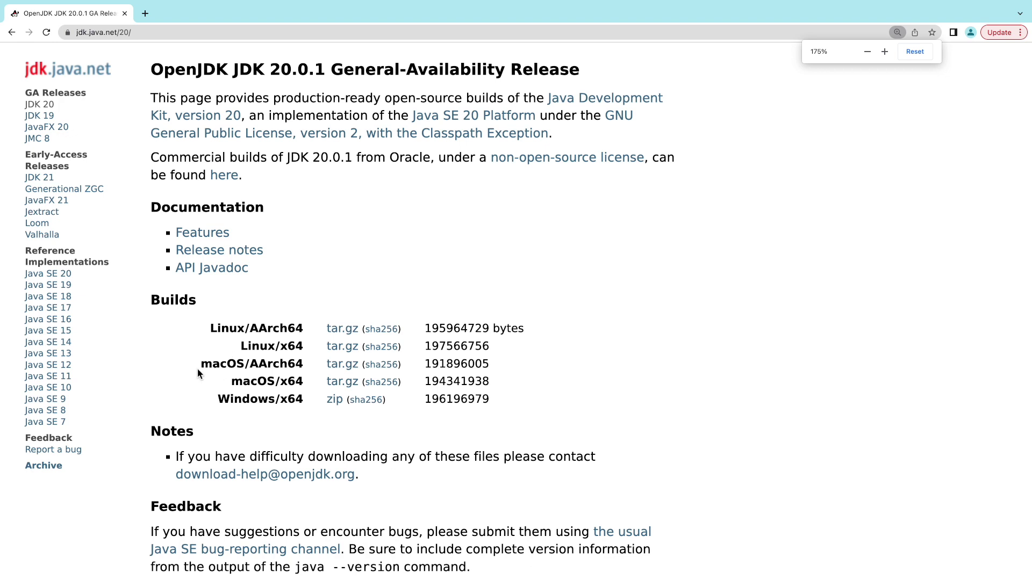
drag(200, 363, 314, 367)
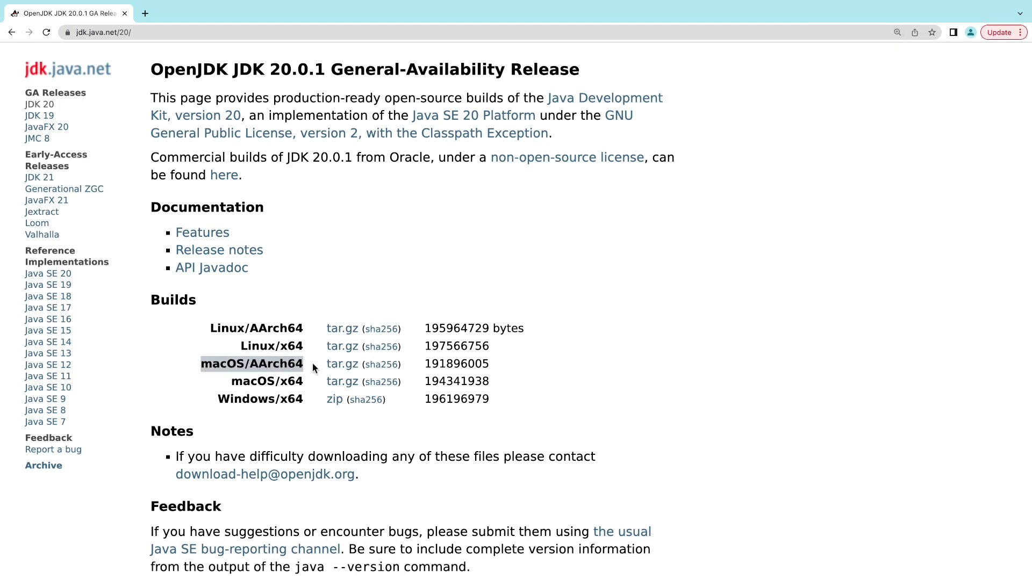
click(314, 367)
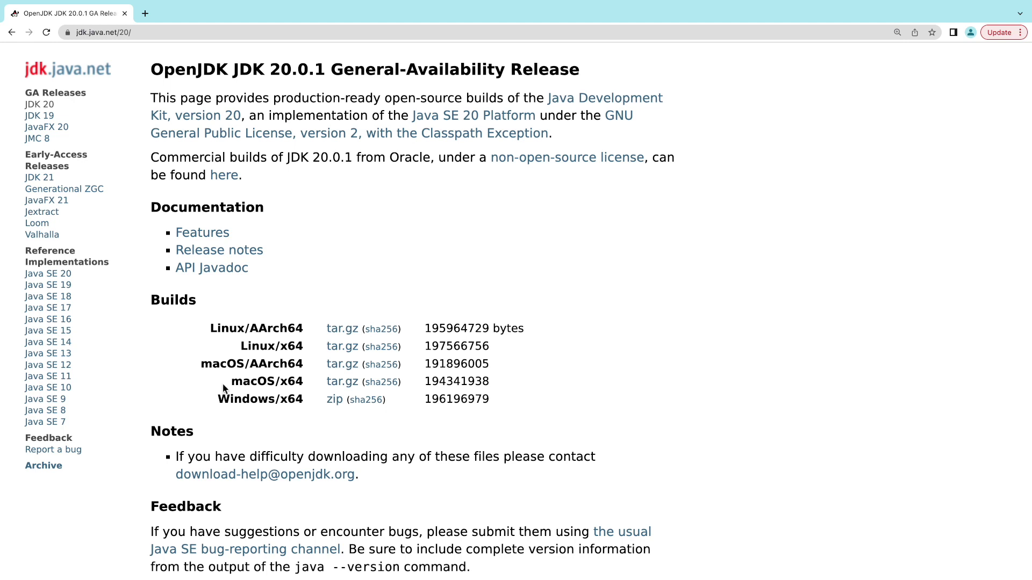
drag(232, 387, 310, 386)
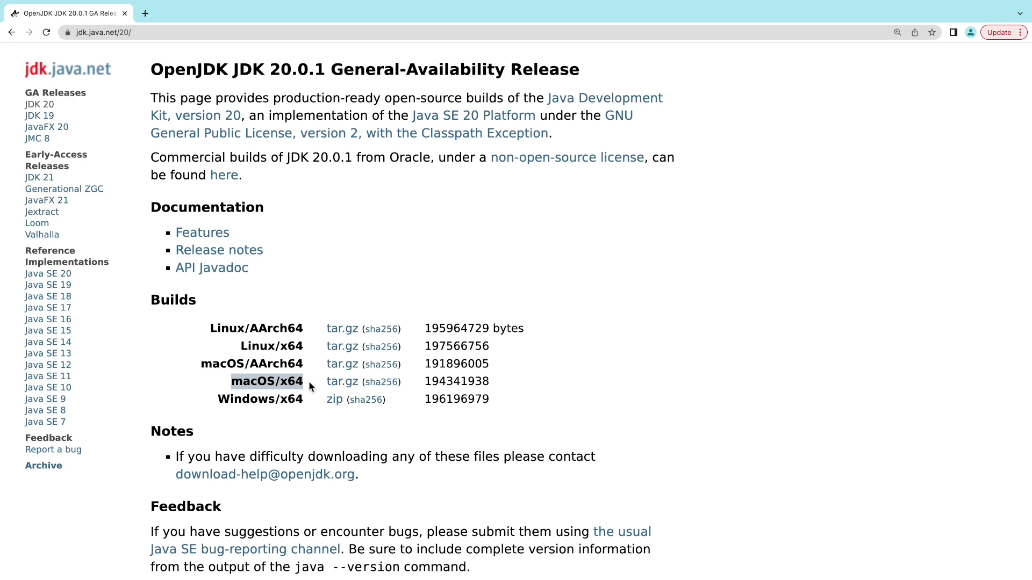
click(262, 366)
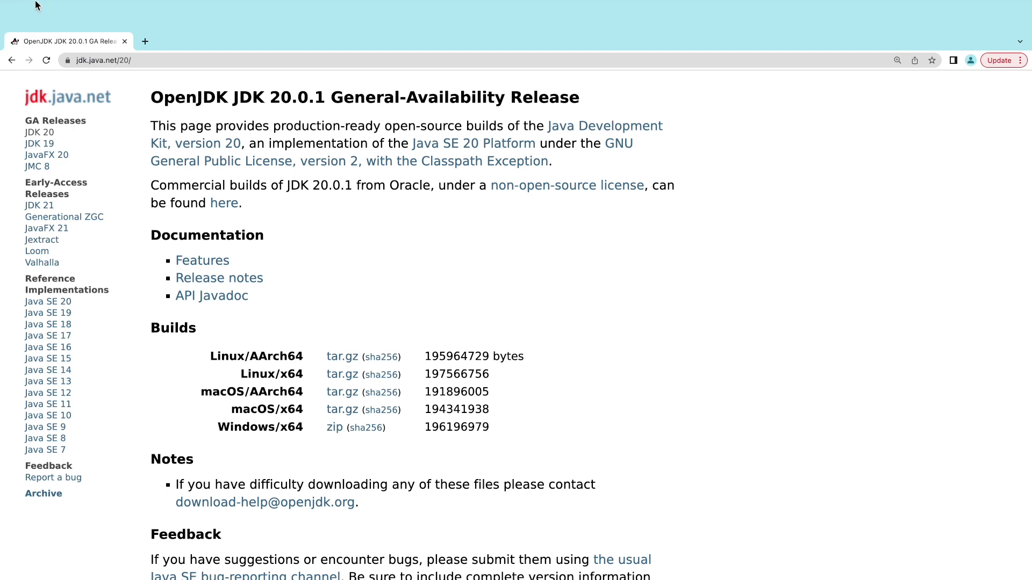
Check which chip this Mac has in its system overview, and close the overview
click(2, 6)
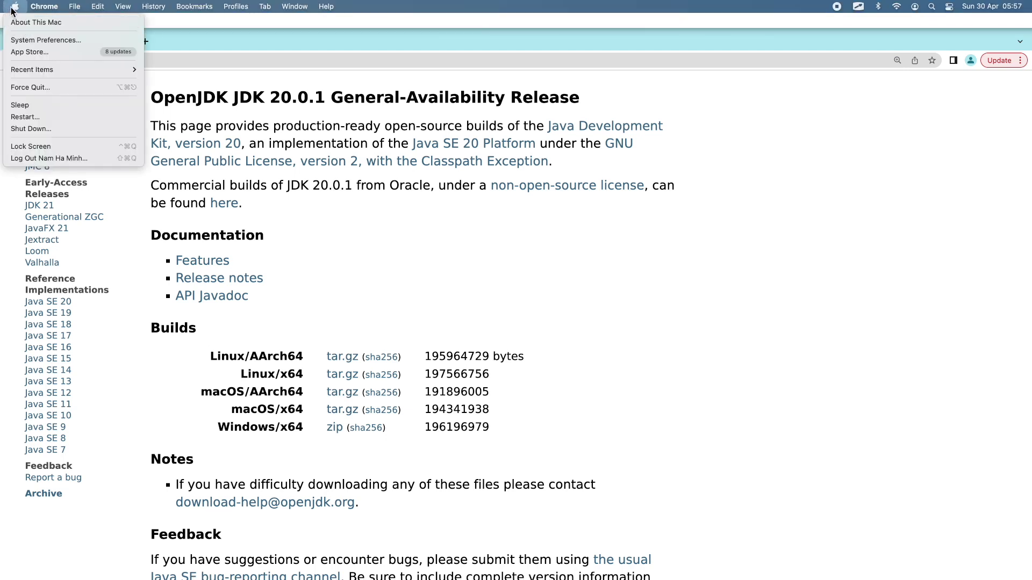
click(24, 22)
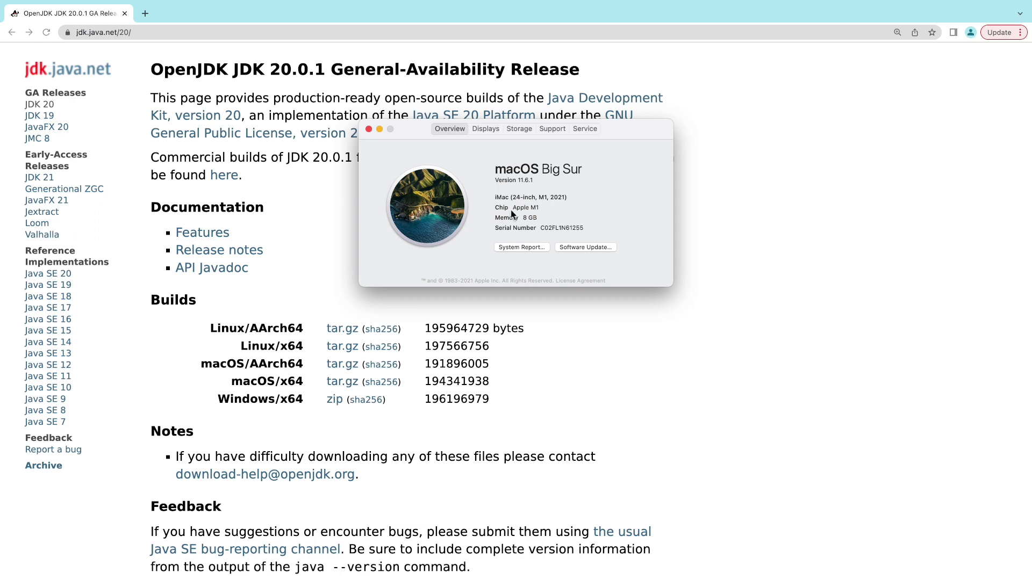
drag(513, 208, 560, 208)
click(369, 130)
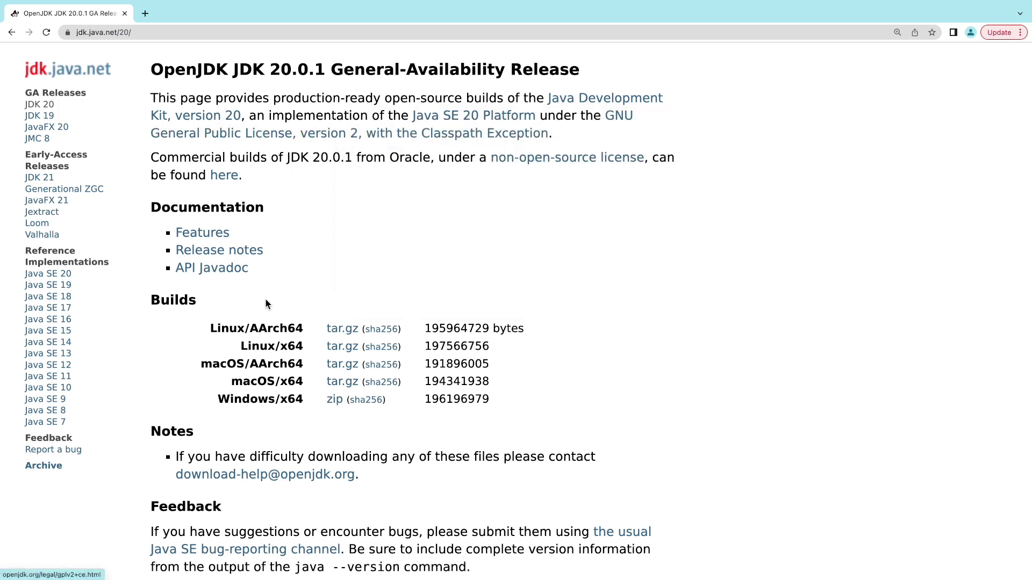
Download the macOS/AArch64 tar.gz build into the Downloads folder and show the file in Finder
mouse_move(200, 366)
mouse_down()
mouse_move(301, 368)
mouse_move(202, 369)
mouse_up()
click(309, 368)
scroll(353, 419, down, 1)
click(352, 423)
scroll(352, 423, up, 1)
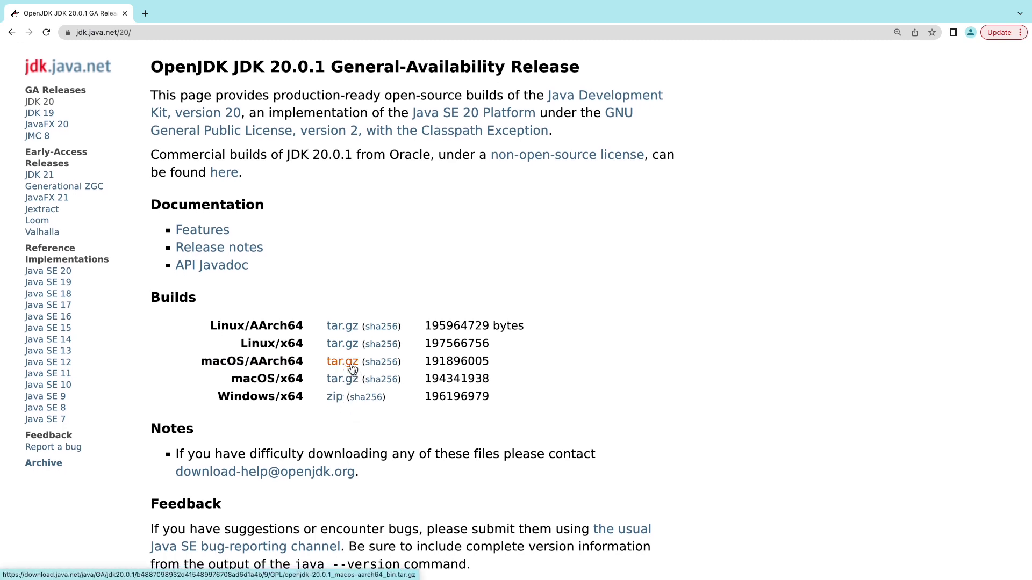
click(353, 369)
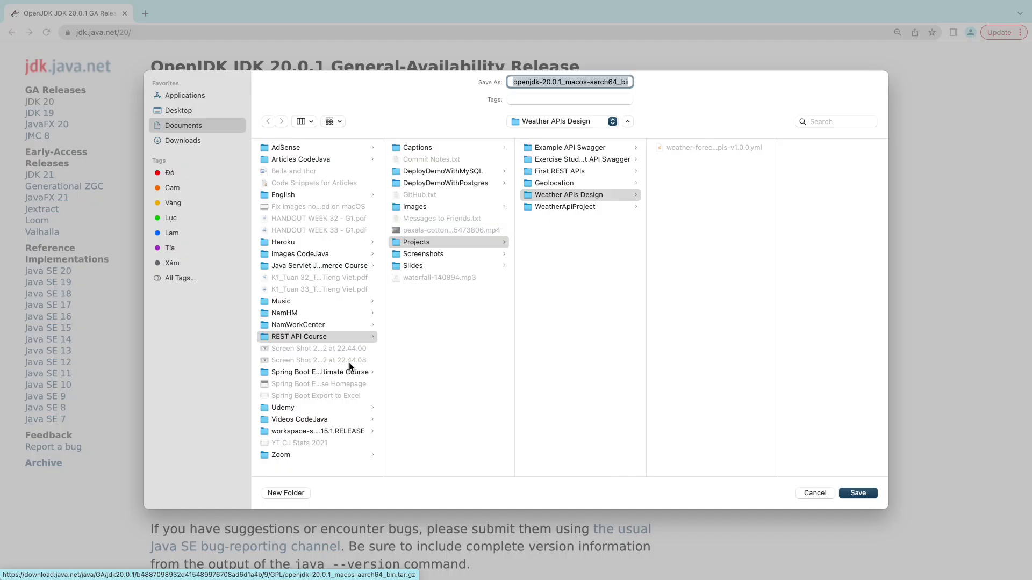
click(197, 140)
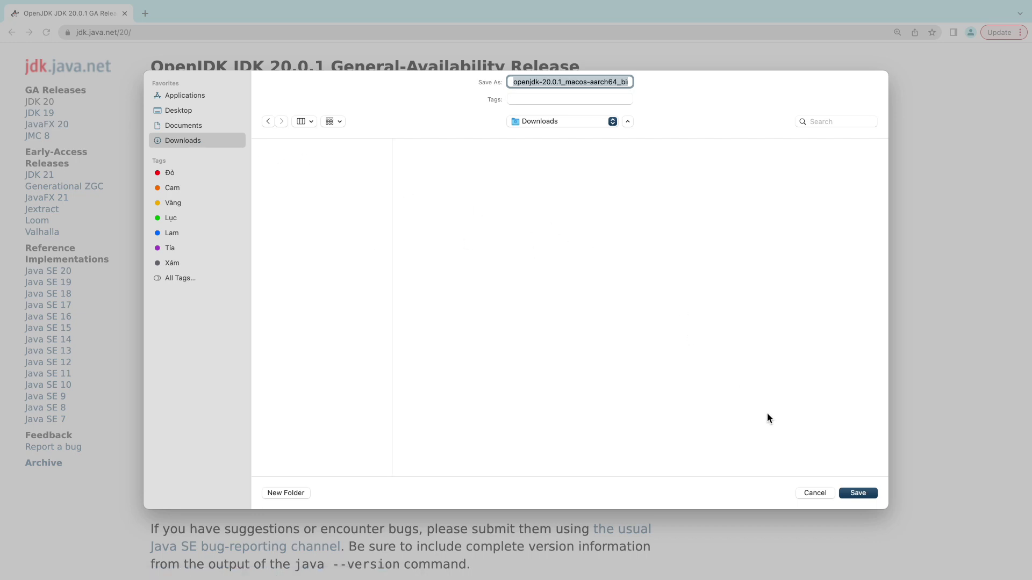
click(852, 495)
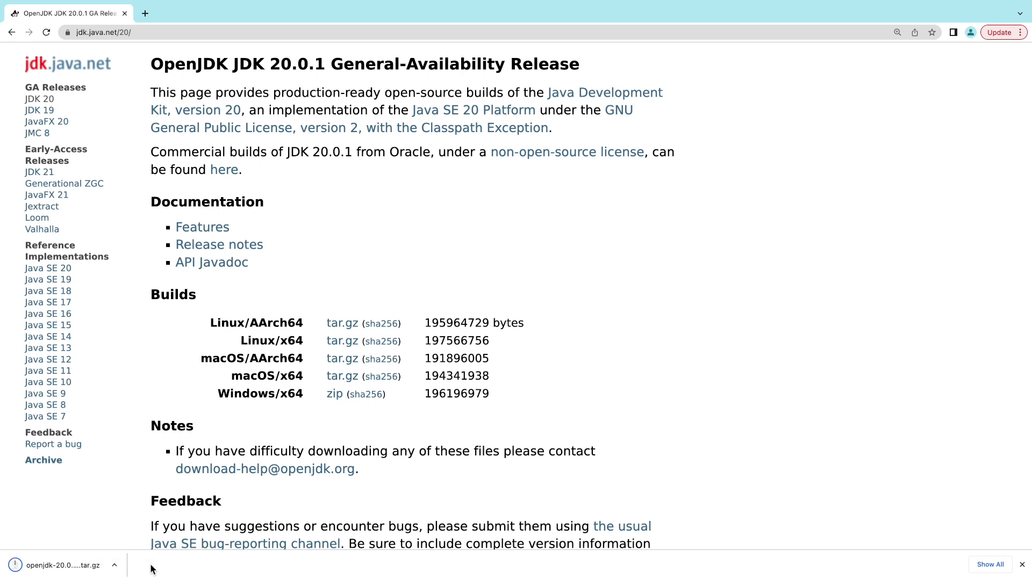
click(114, 565)
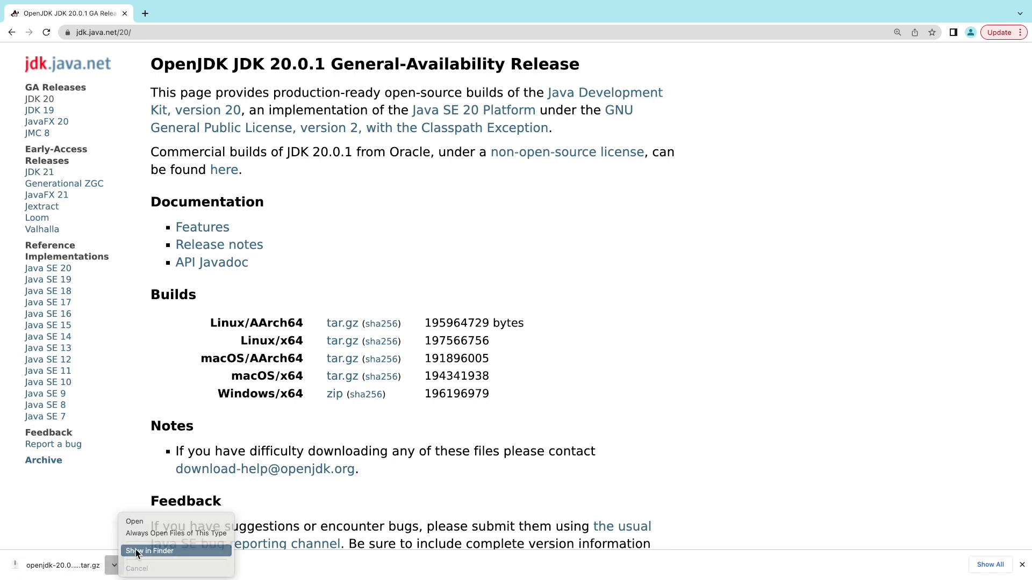
click(136, 551)
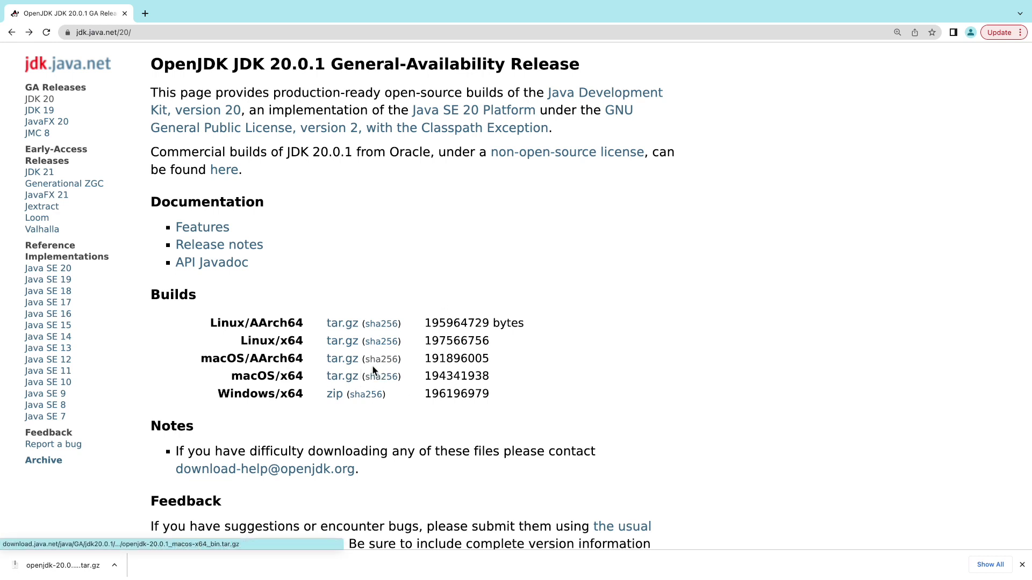
Open the published sha256 checksum of the macOS/AArch64 build
drag(402, 360, 371, 360)
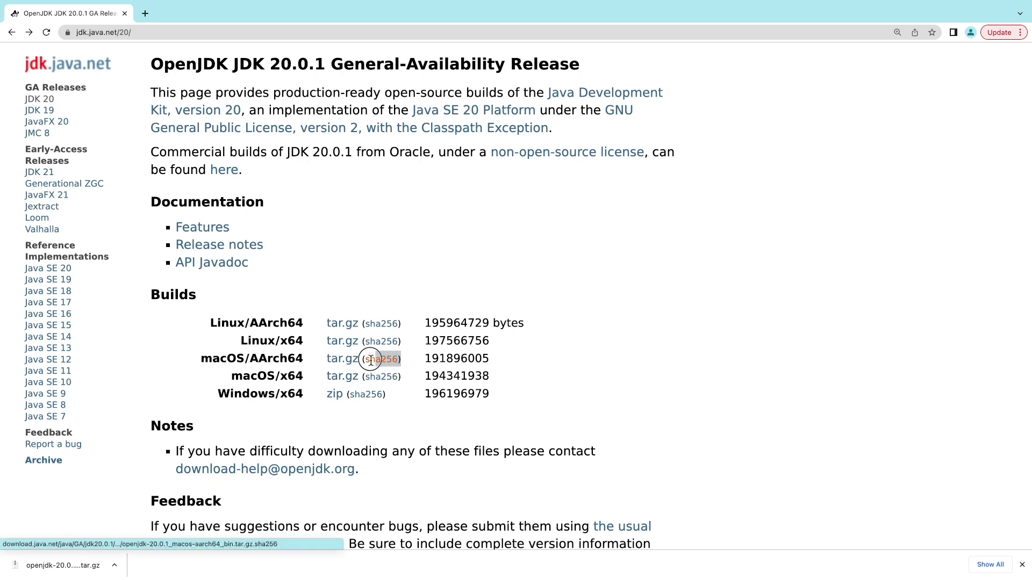
click(300, 361)
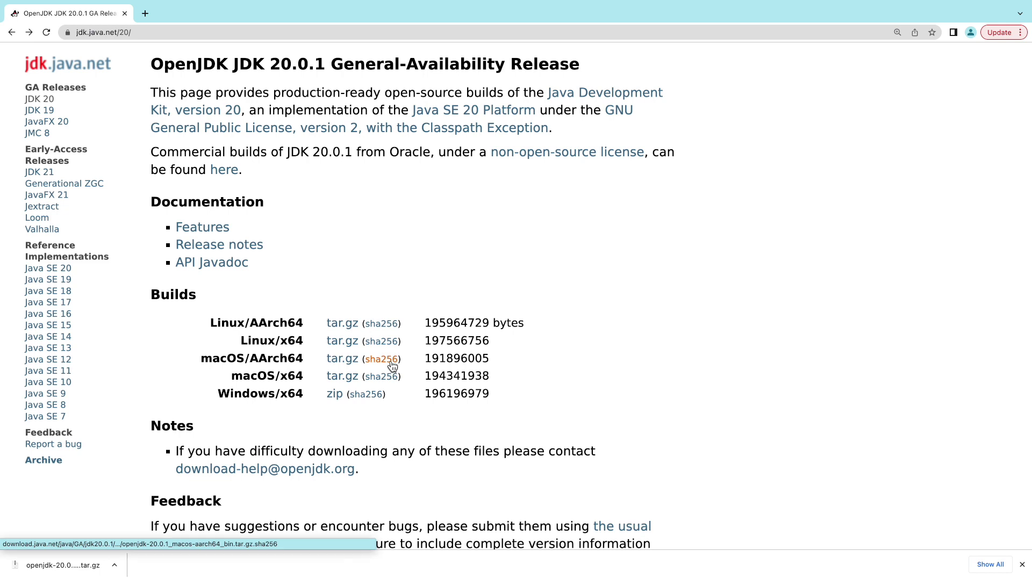
click(191, 362)
drag(191, 362, 301, 361)
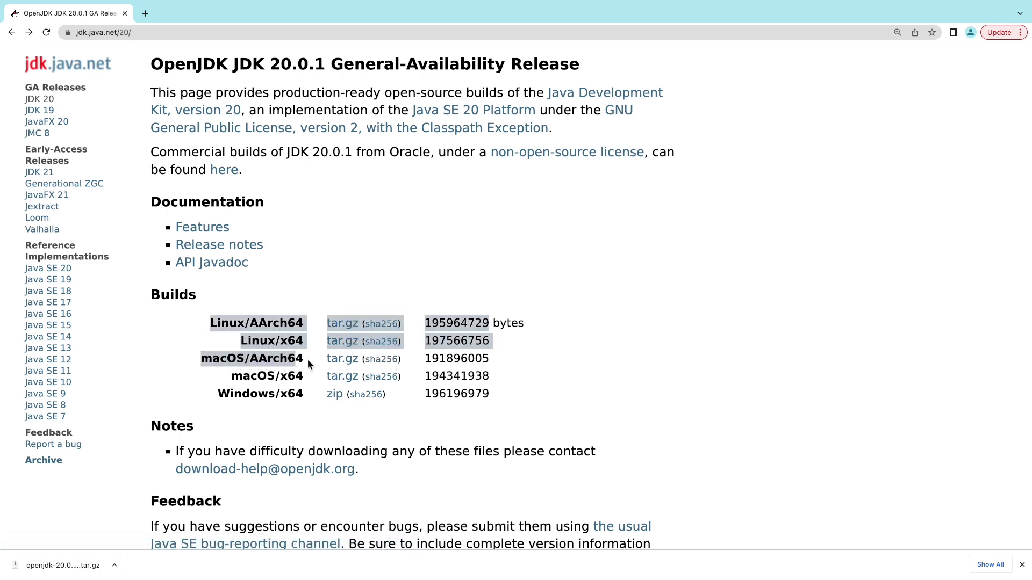
click(302, 360)
click(382, 359)
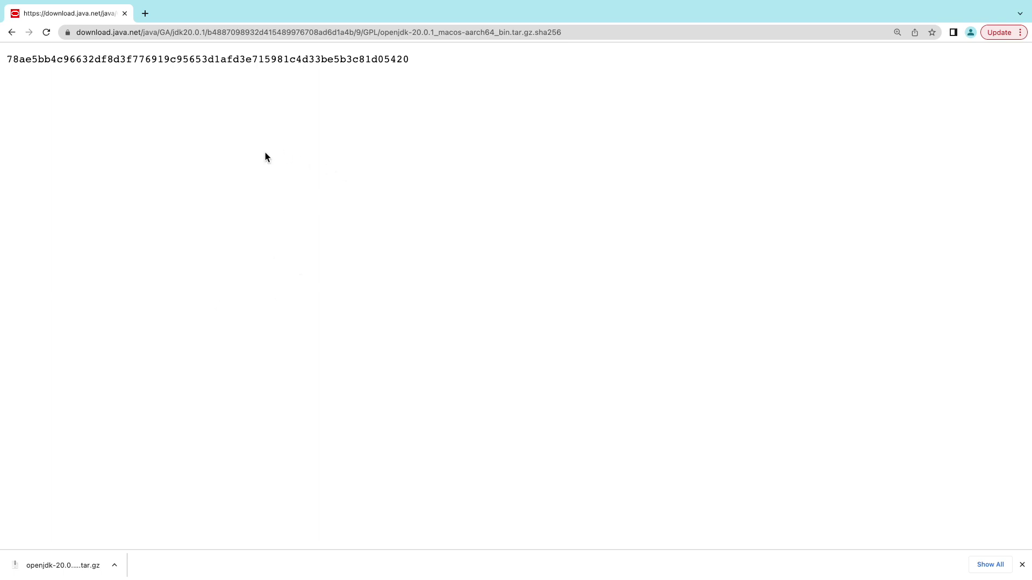
Switch to Terminal, change to the Downloads directory and list its files
key(super+space)
key(Return)
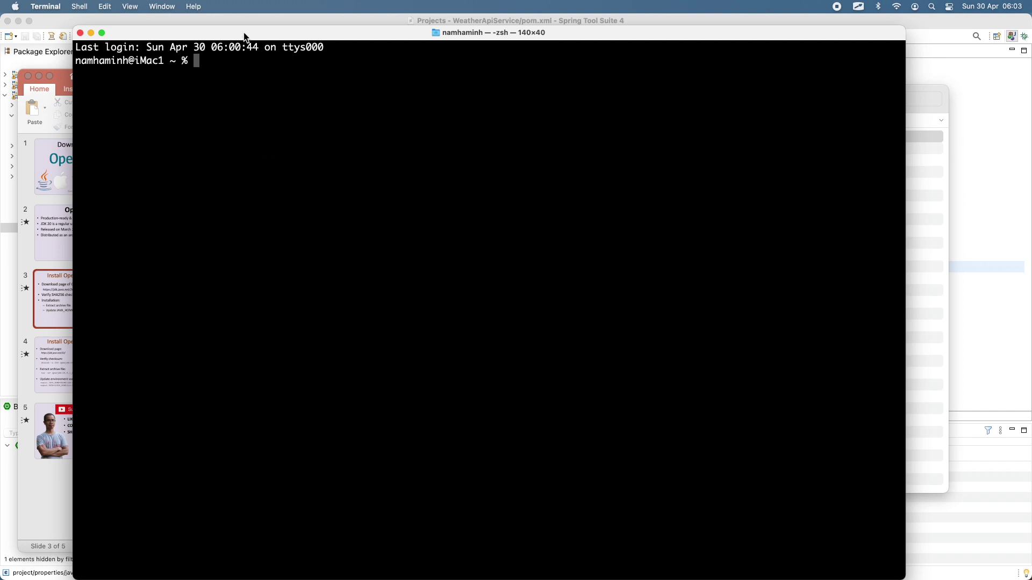
text(cd Downloads)
key(Return)
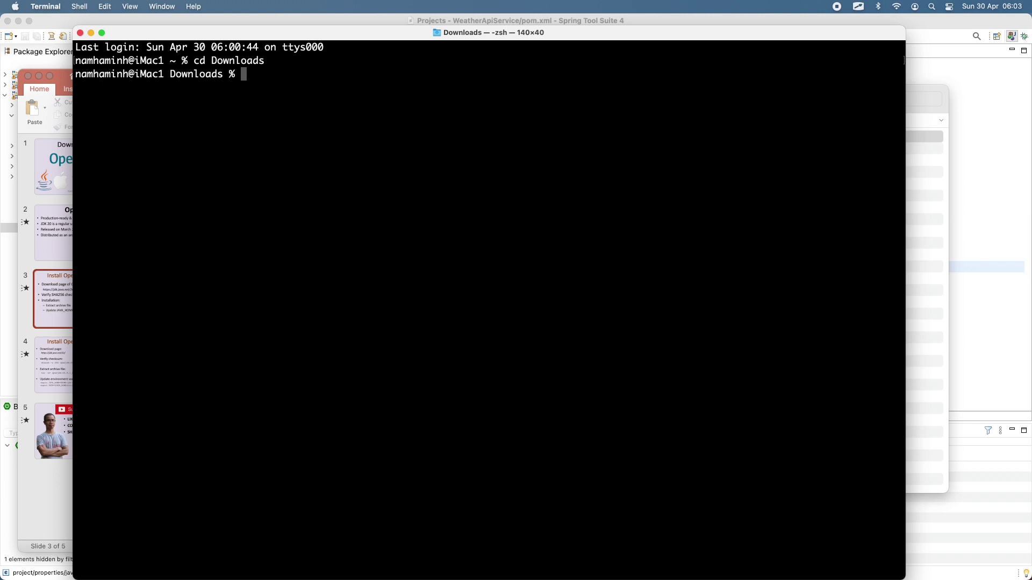
text(ls)
key(Return)
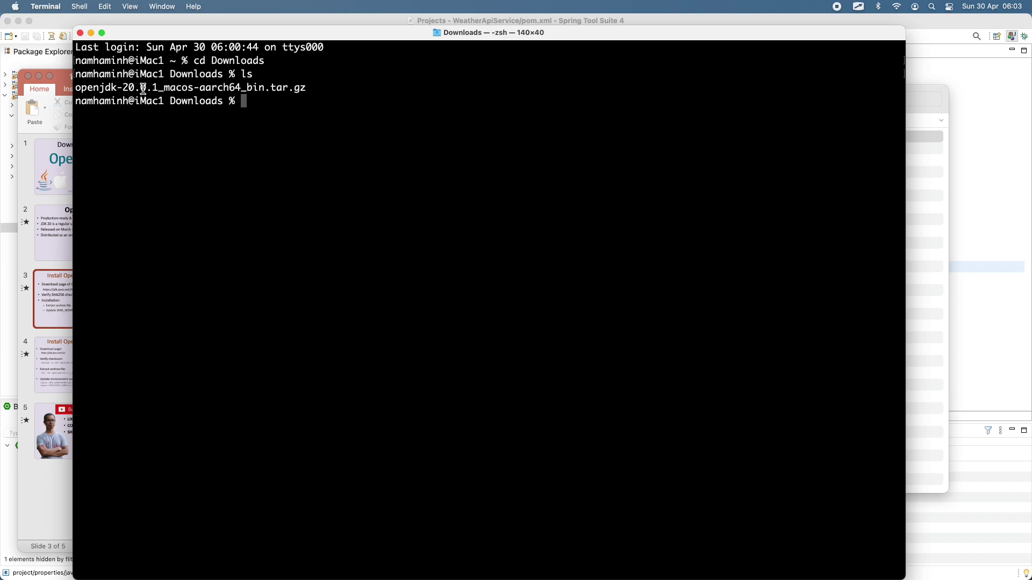
Compute the archive's checksum with shasum -a 256 openjdk-20.0.1_macos-aarch64_bin.tar.gz
text(shasum -a 256 ope)
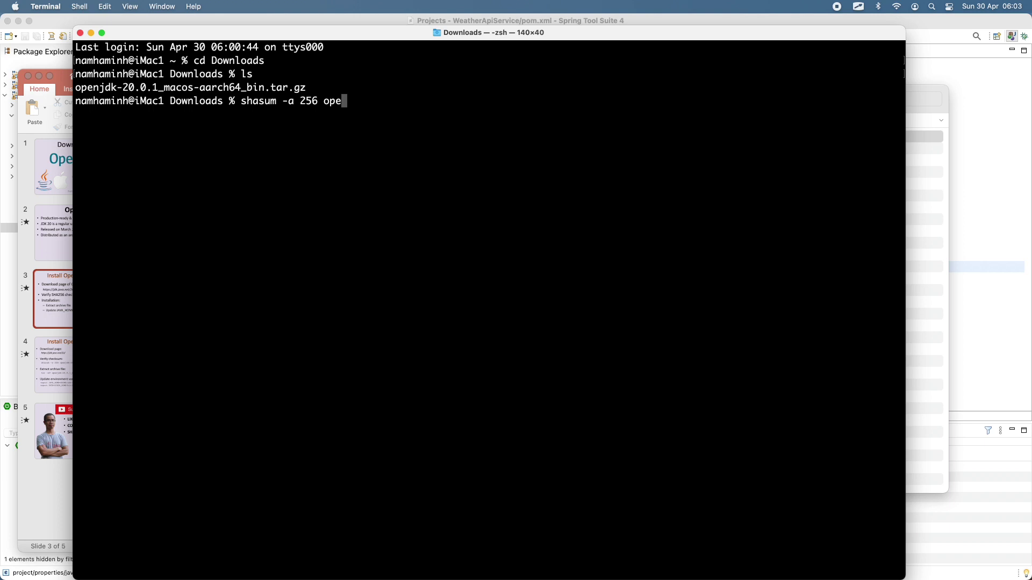
key(Tab)
key(Return)
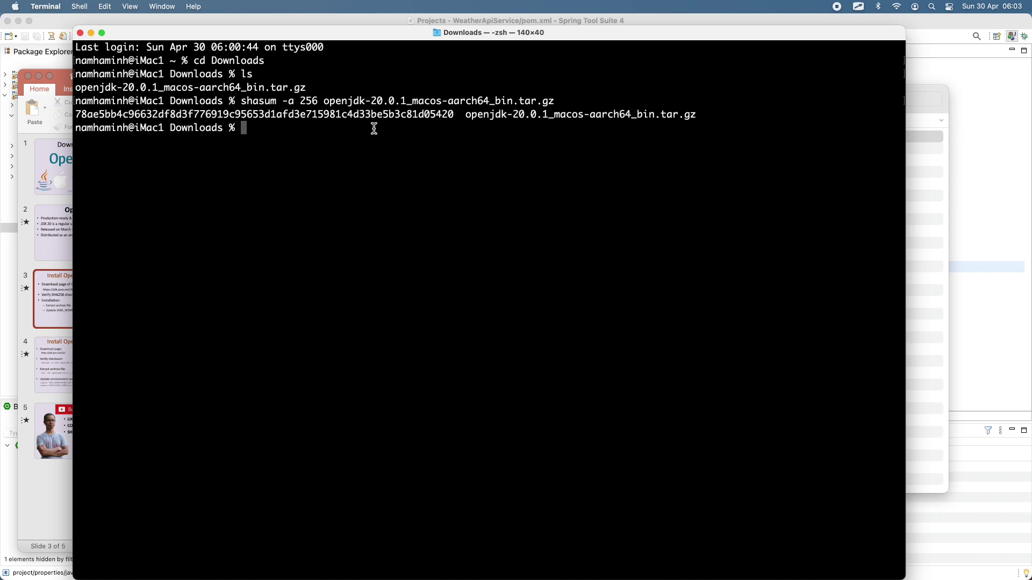
Compare the computed checksum in Terminal with the published one in Chrome, taking Chrome out of full screen to view both windows together
drag(459, 116, 78, 115)
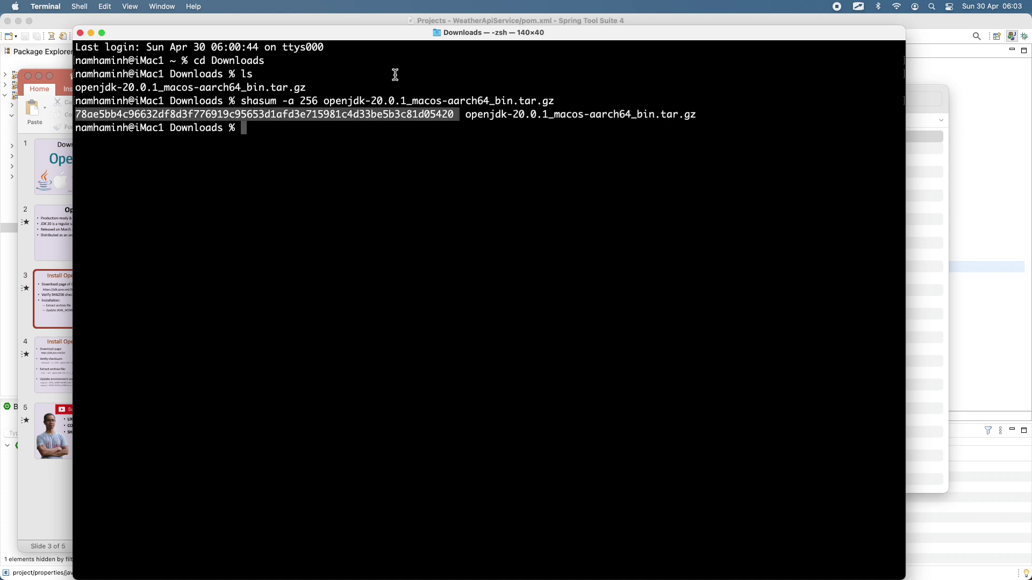
key(super+Tab)
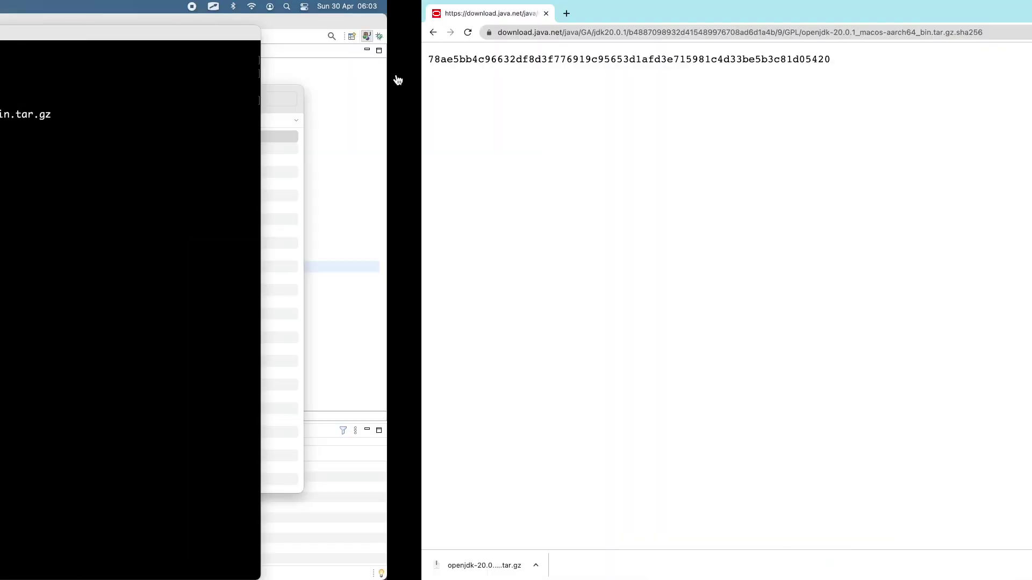
key(super+Tab)
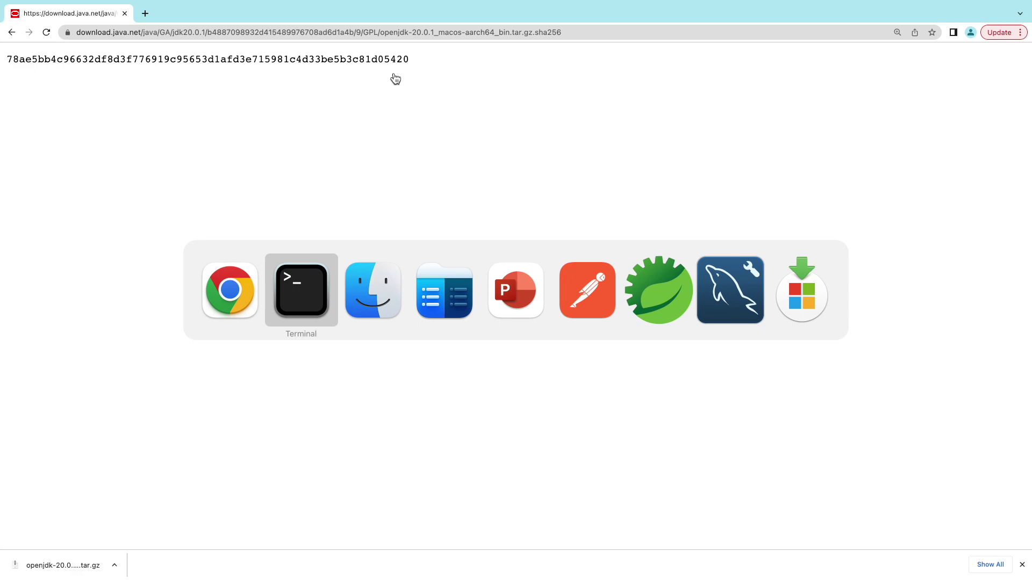
key(super+Tab)
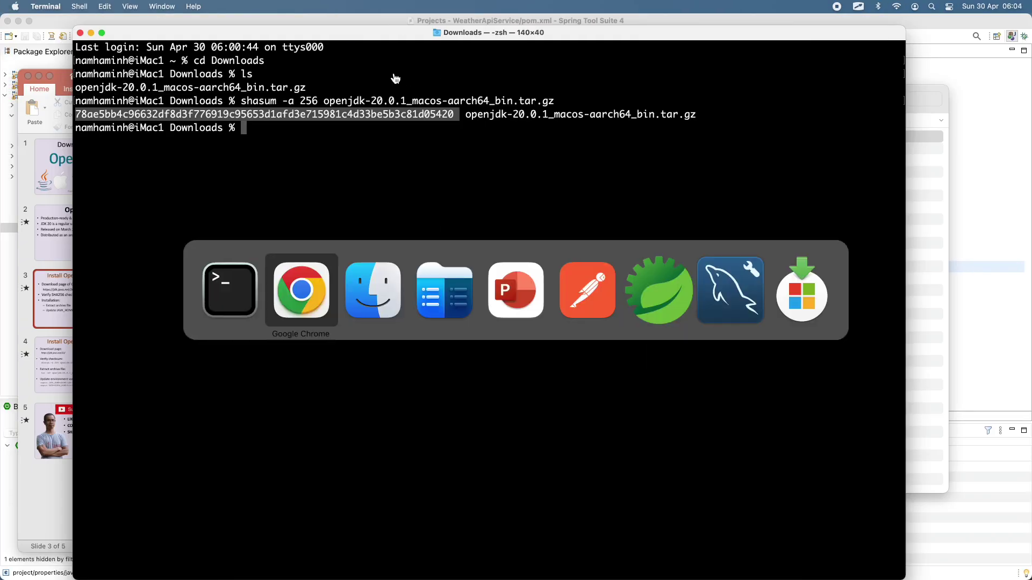
mouse_move(2, 3)
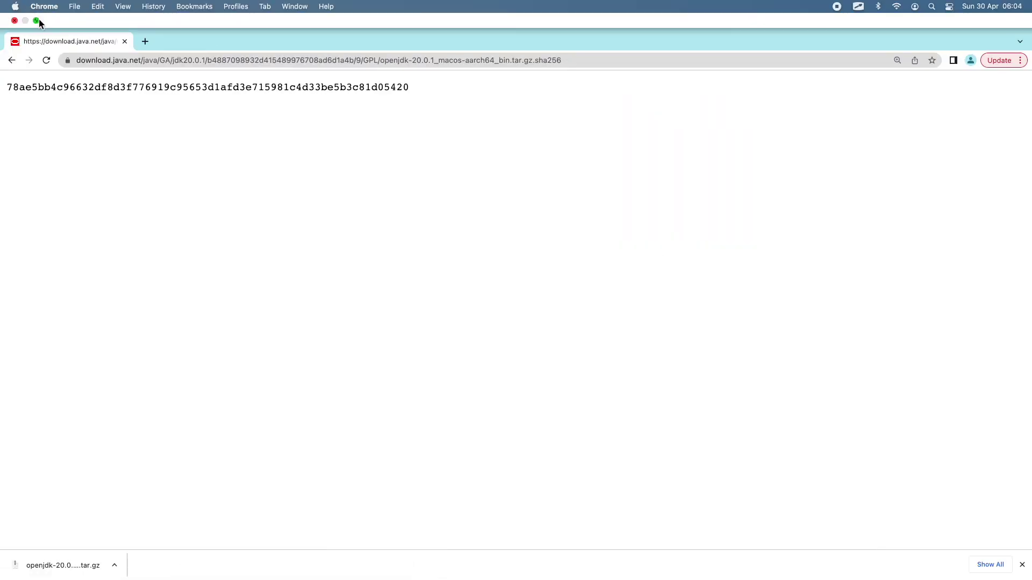
click(36, 20)
key(super+Tab)
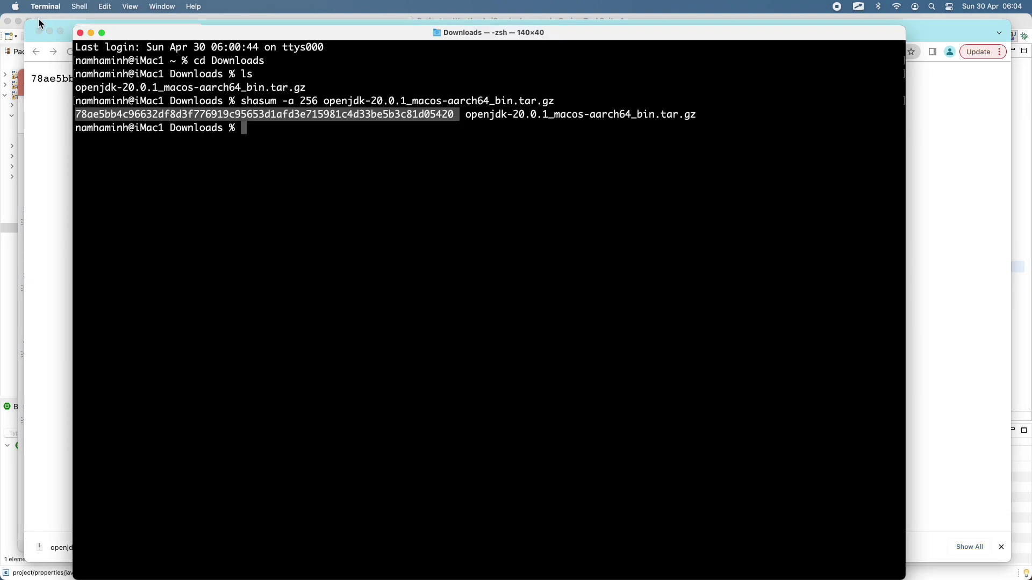
drag(143, 38, 110, 128)
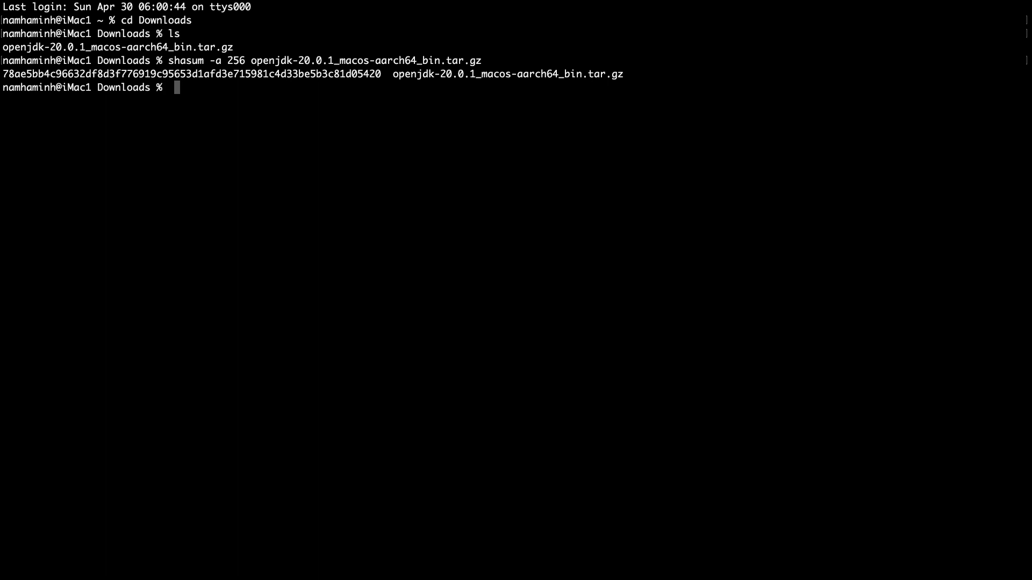
Create an OpenJDK directory in the home folder with mkdir $HOME/OpenJDK
key(BackSpace)
text(mkdir $HOM#)
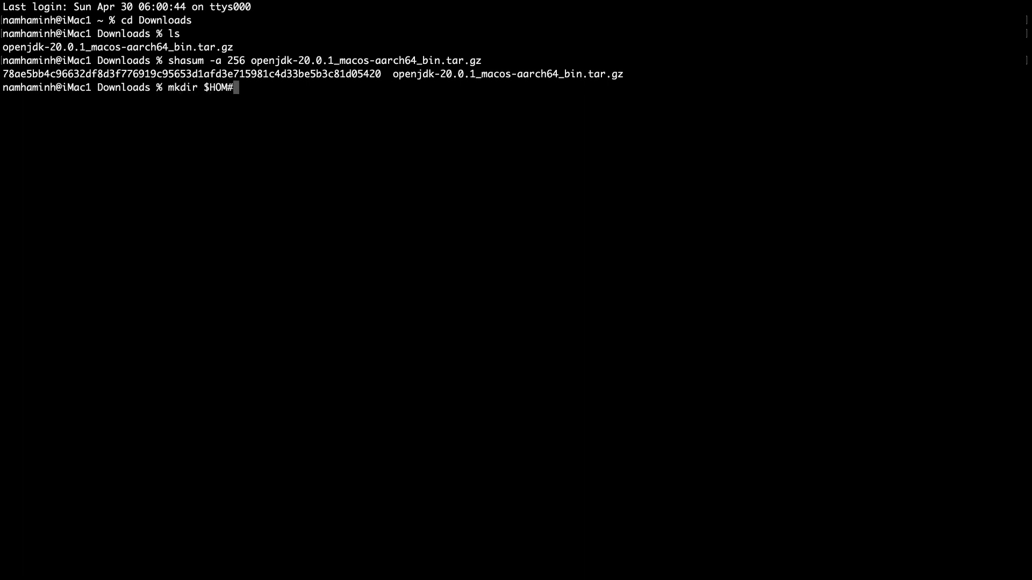
key(BackSpace)
text(E/OpenF)
key(BackSpace)
text(JDK)
key(Return)
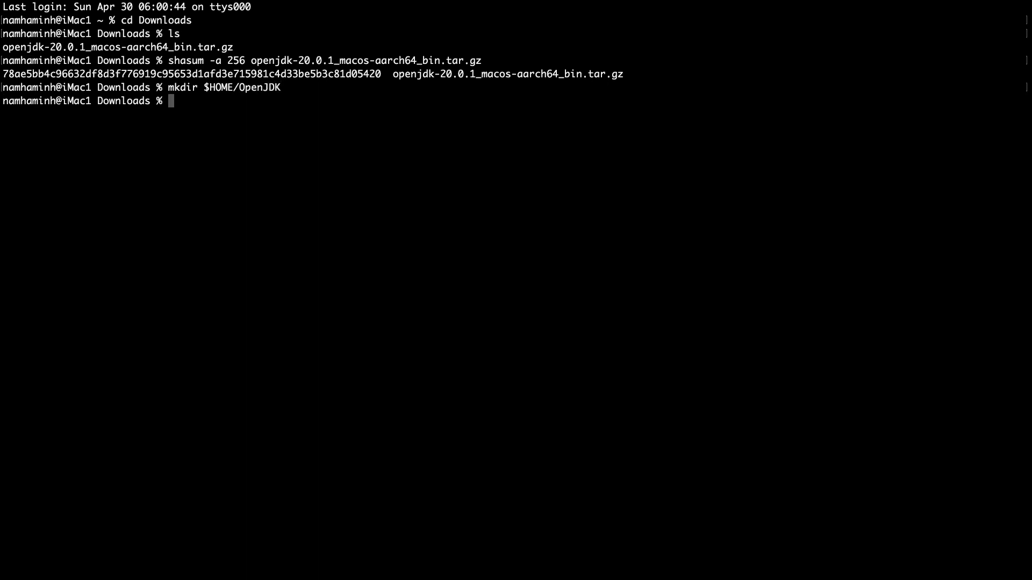
text(cp)
key(BackSpace)
key(BackSpace)
text(mov)
key(BackSpace)
key(BackSpace)
text(v)
key(BackSpace)
key(BackSpace)
key(BackSpace)
Extract openjdk-20.0.1_macos-aarch64_bin.tar.gz into $HOME/OpenJDK with tar -xf and the -C option
text(tar -xf ope)
key(Tab)
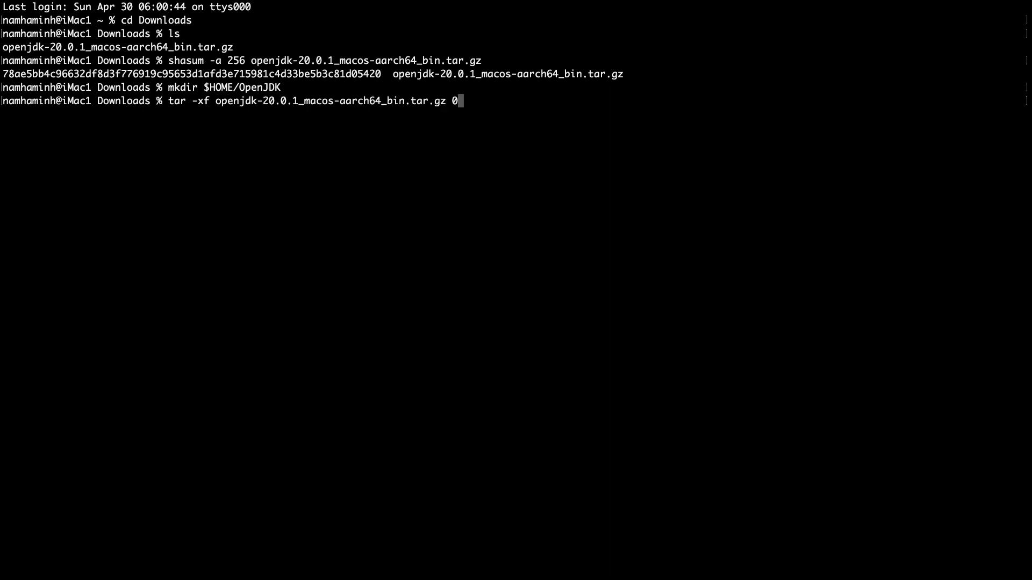
text(-C $HOME/Open)
key(BackSpace)
key(BackSpace)
key(BackSpace)
text(penJDK)
key(Return)
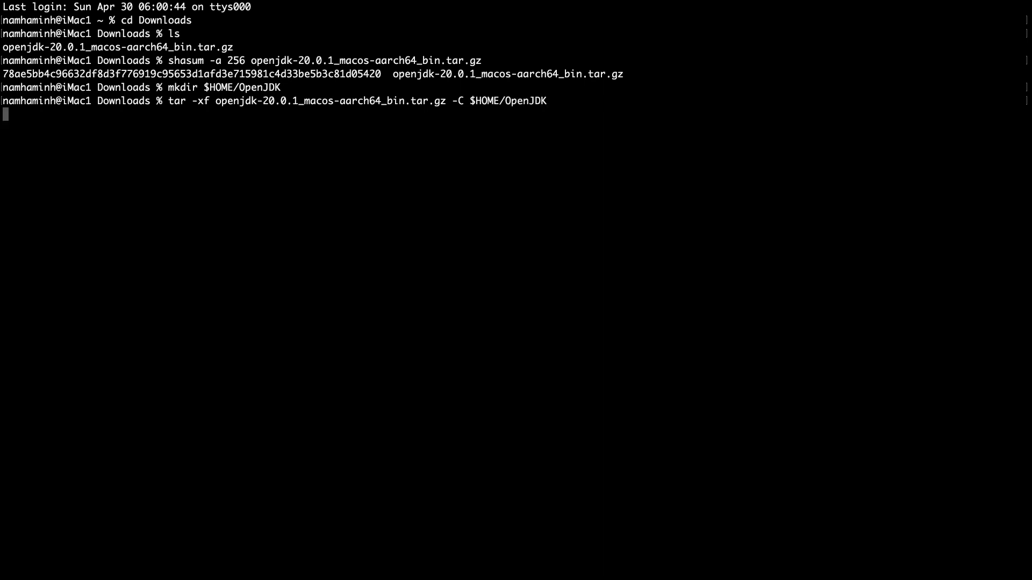
Change to the home directory with cd $HOME and list its contents
text(cd)
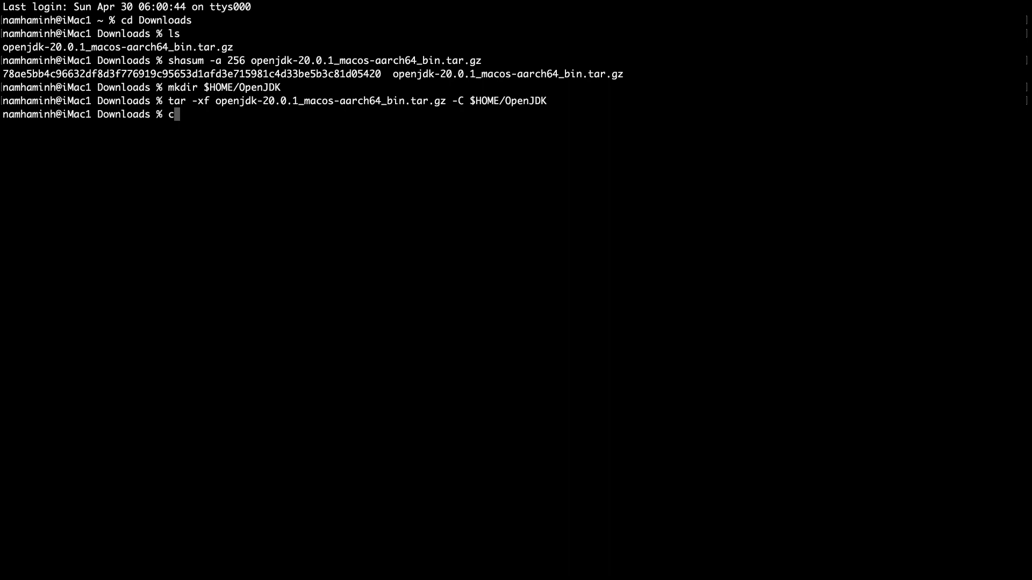
text( $HOME)
key(Return)
text(ls)
key(Return)
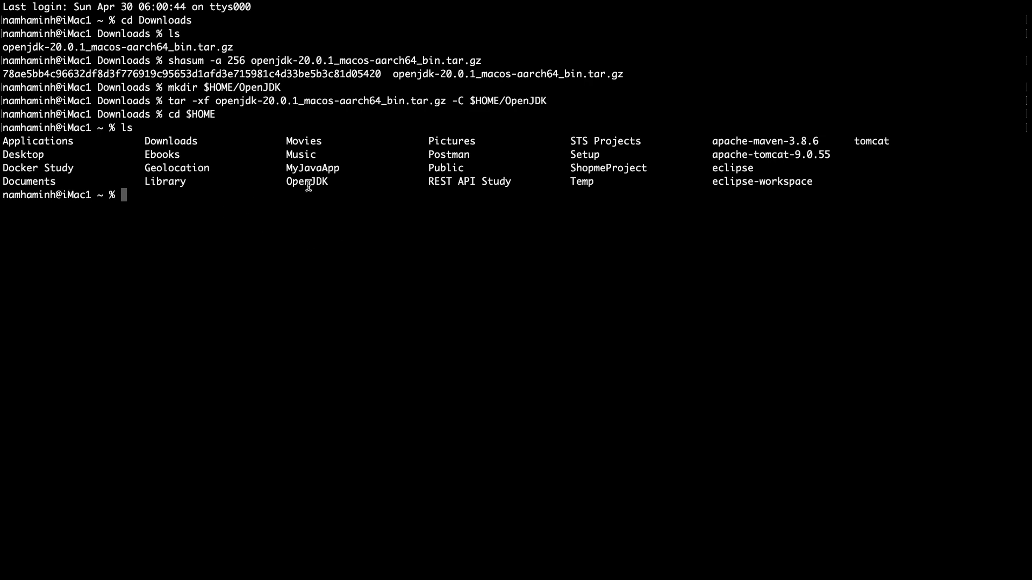
Change to the OpenJDK directory and list its contents to check the extracted JDK folder
text(cd OpenJDK)
key(Return)
text(ls)
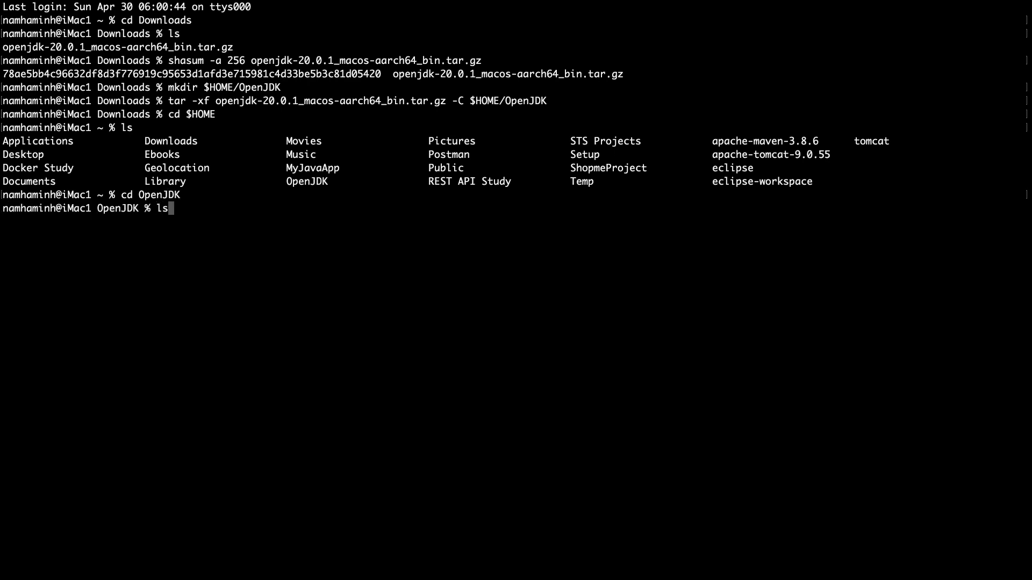
key(Return)
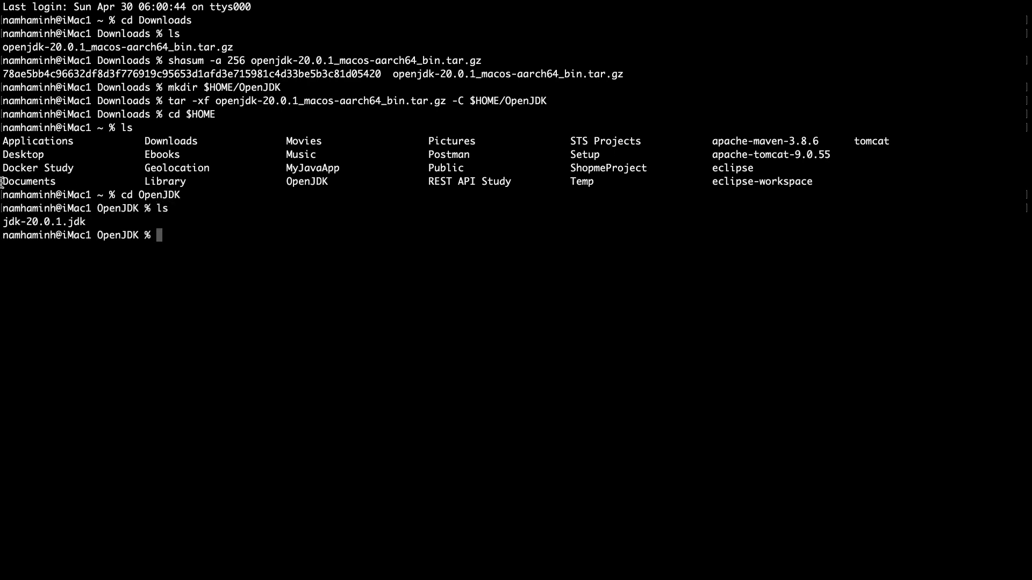
drag(100, 225, 2, 222)
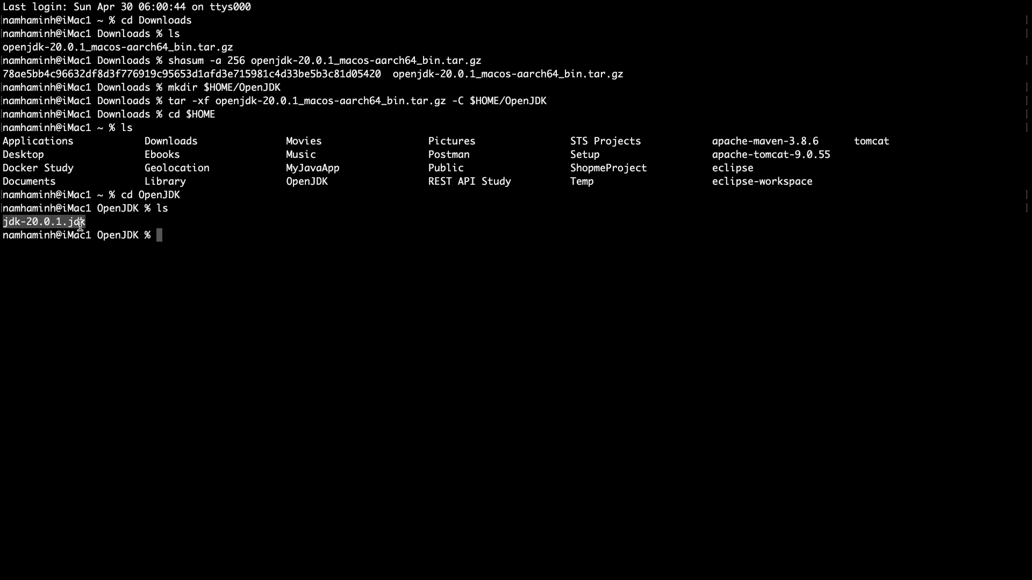
click(201, 244)
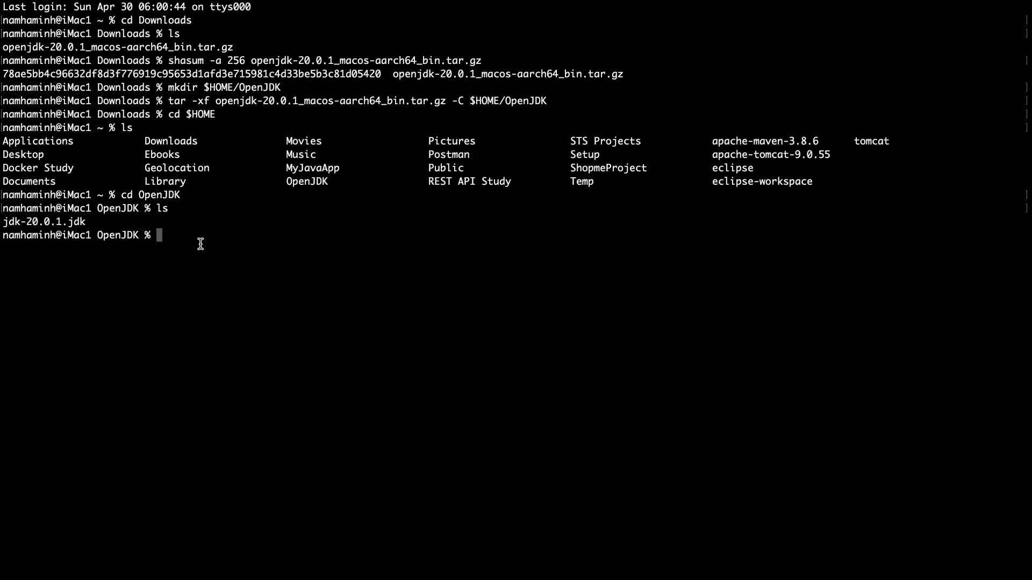
Change to the jdk-20.0.1.jdk directory and list its contents
text(ls)
key(BackSpace)
key(BackSpace)
text(cd jdk)
key(Tab)
key(Return)
text(ls)
key(Return)
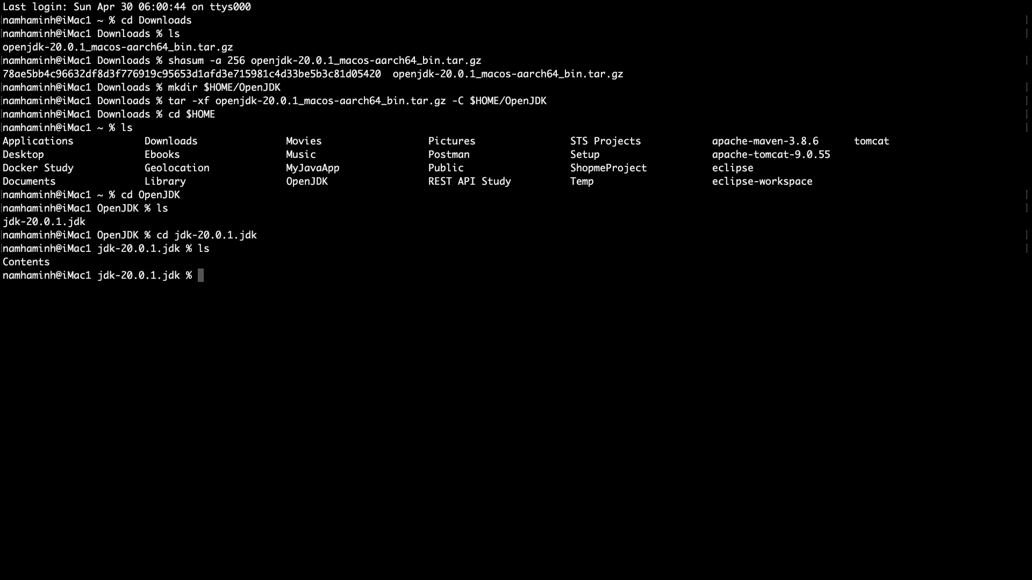
Change to the Contents directory, list it, and enter its Home subdirectory
text(cd C)
key(Tab)
key(Return)
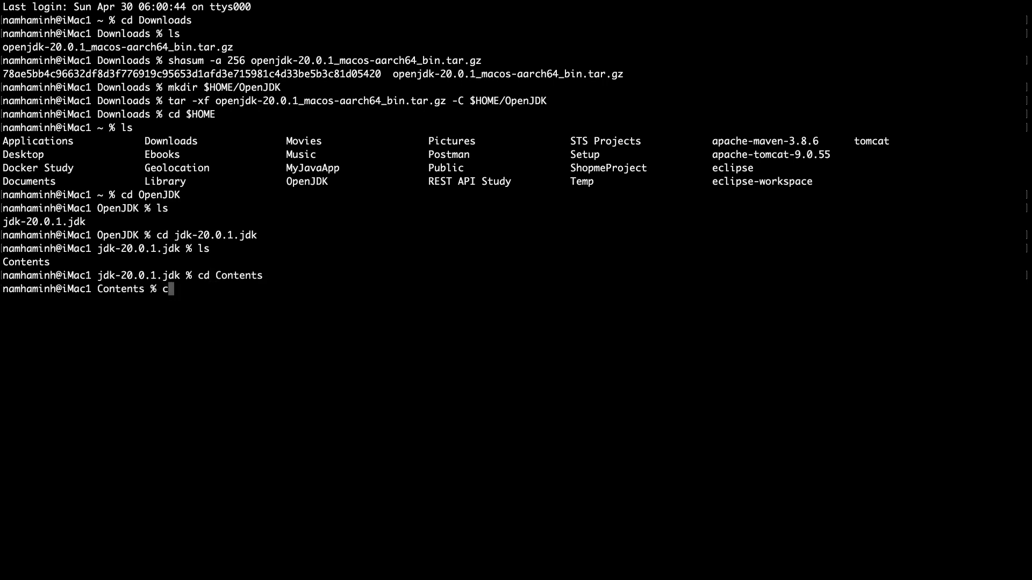
text(ls)
key(Return)
text(Home)
key(Return)
text(cd Home)
key(Return)
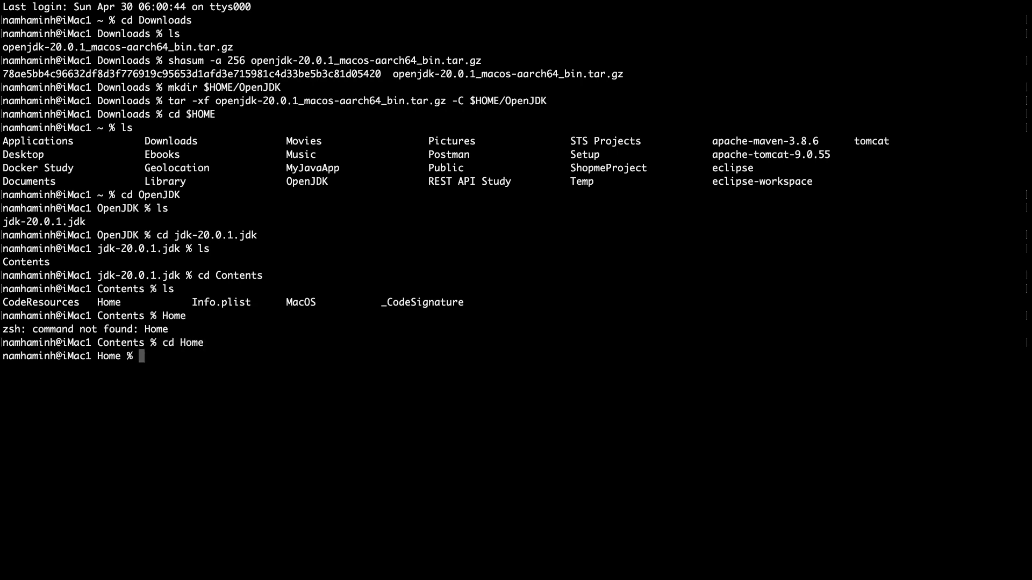
Print the full path of the JDK's Home directory with pwd and examine its jdk-20.0.1.jdk part
text(pwd)
key(Return)
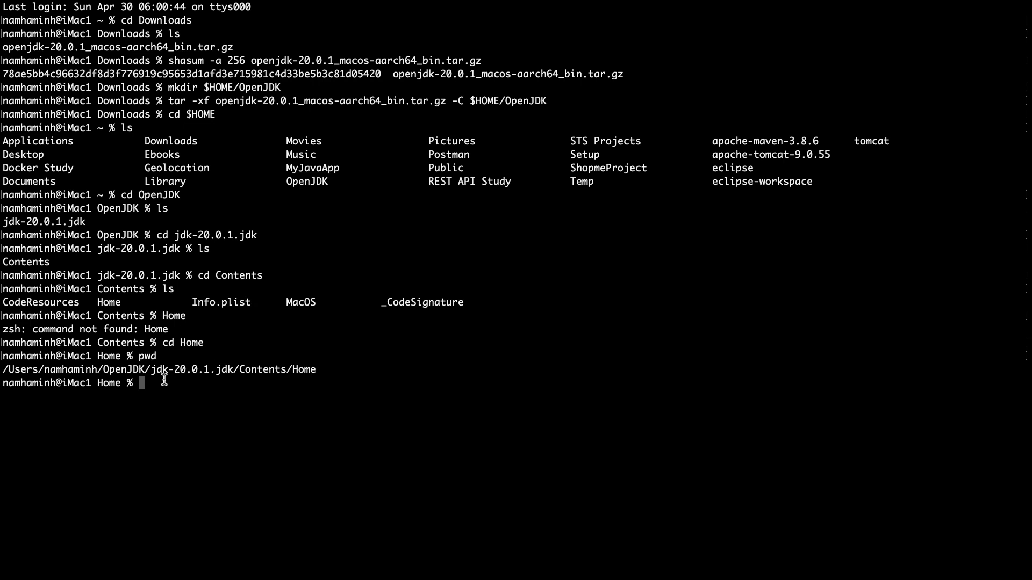
drag(156, 371, 241, 372)
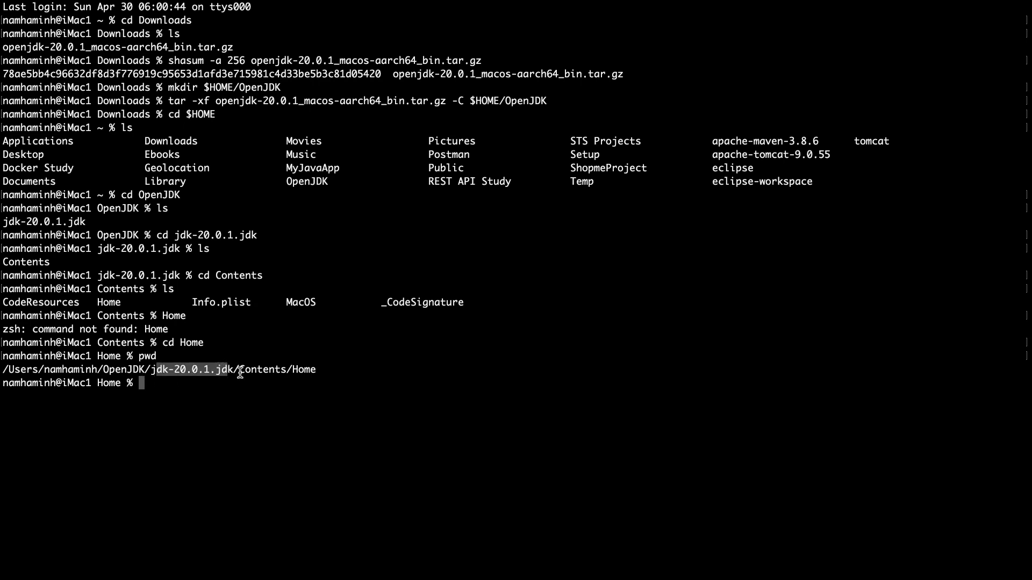
click(263, 370)
List the JDK's Home directory and its bin subdirectory, and locate the javac and java programs
text(ls)
key(Return)
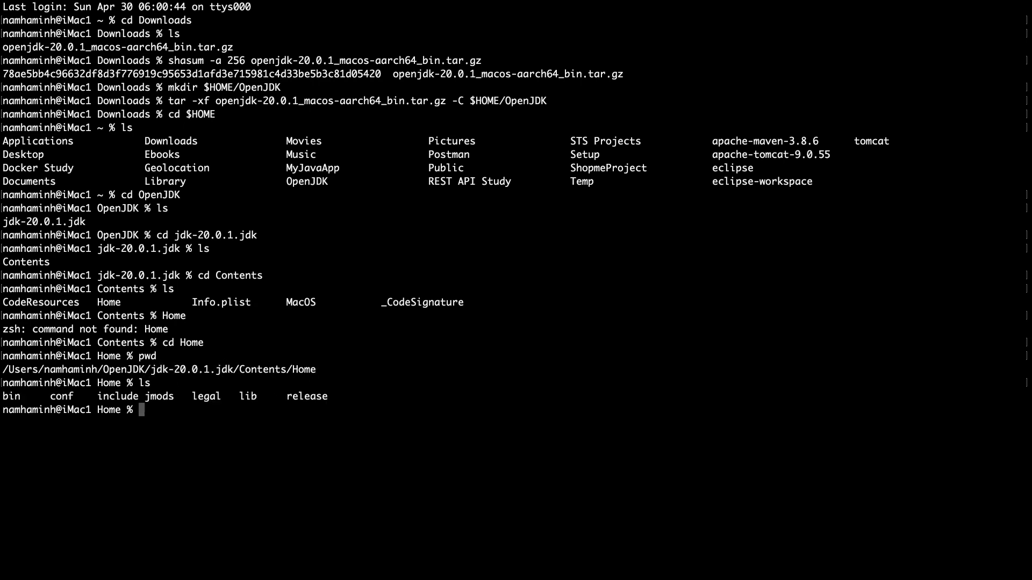
text(ls bin)
key(Return)
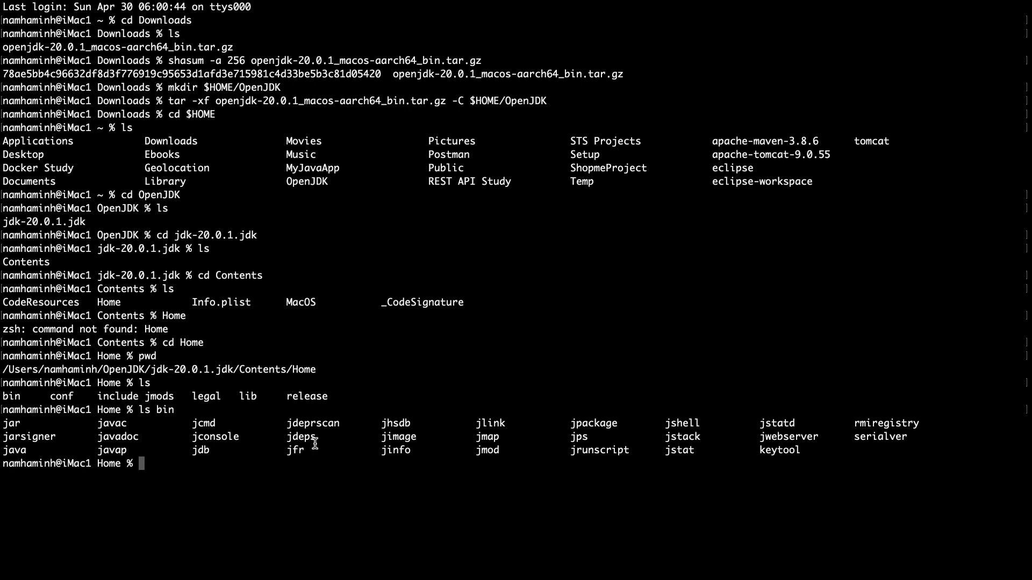
drag(128, 428, 97, 427)
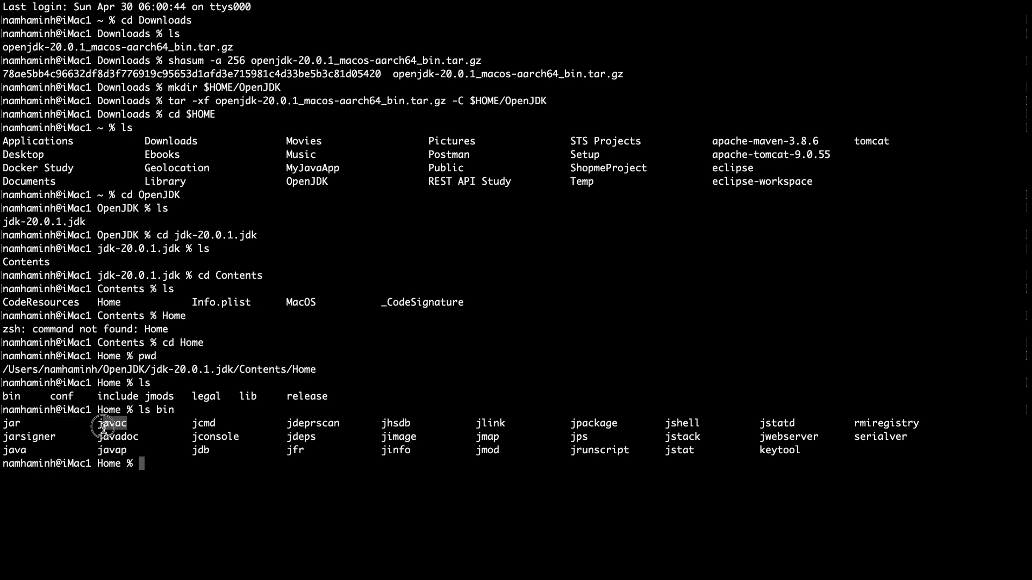
click(11, 458)
double_click(11, 455)
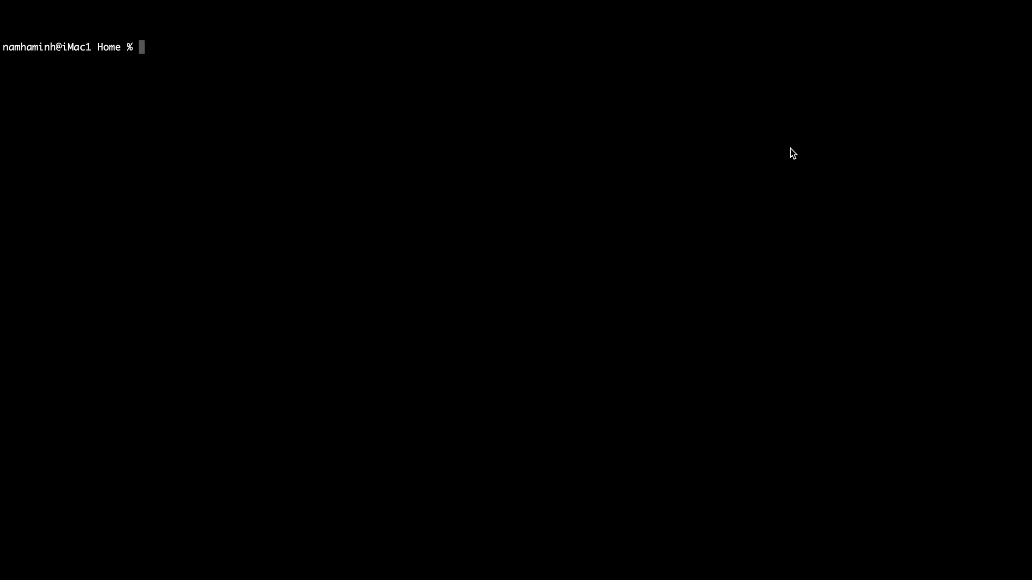
Print the working directory again and highlight the path from OpenJDK through Contents/Home
text(pwd)
key(Return)
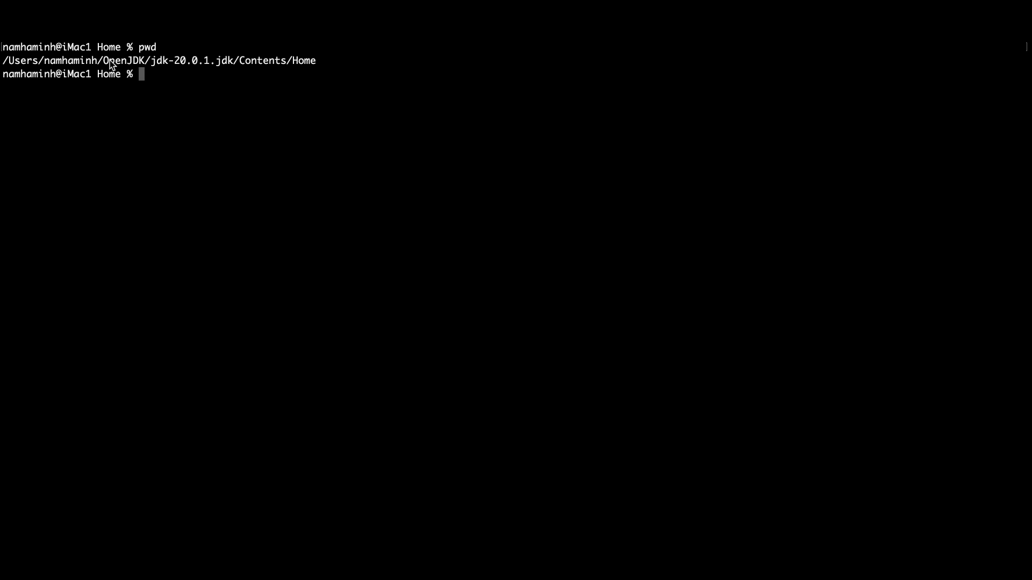
drag(104, 63, 316, 63)
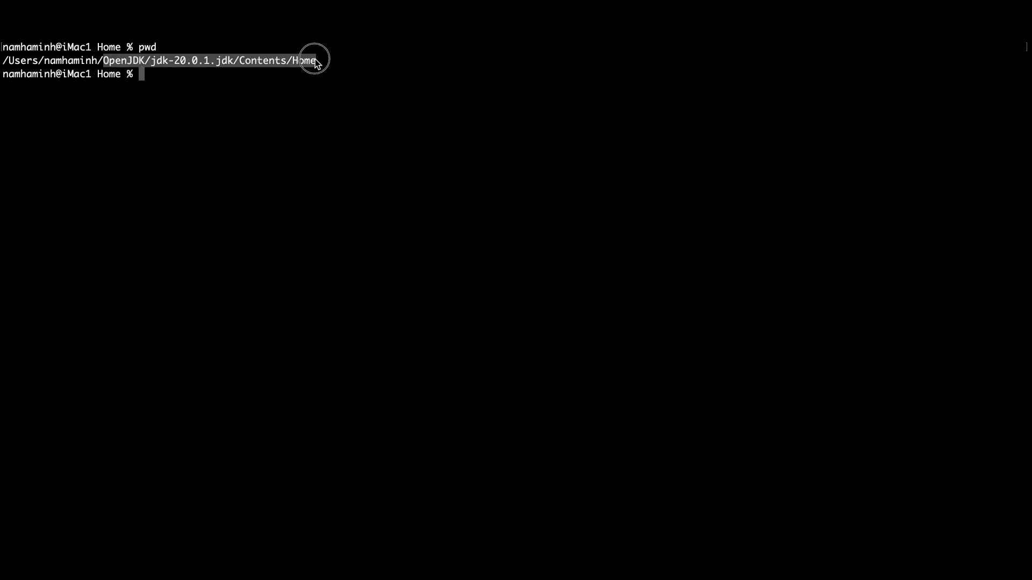
click(224, 83)
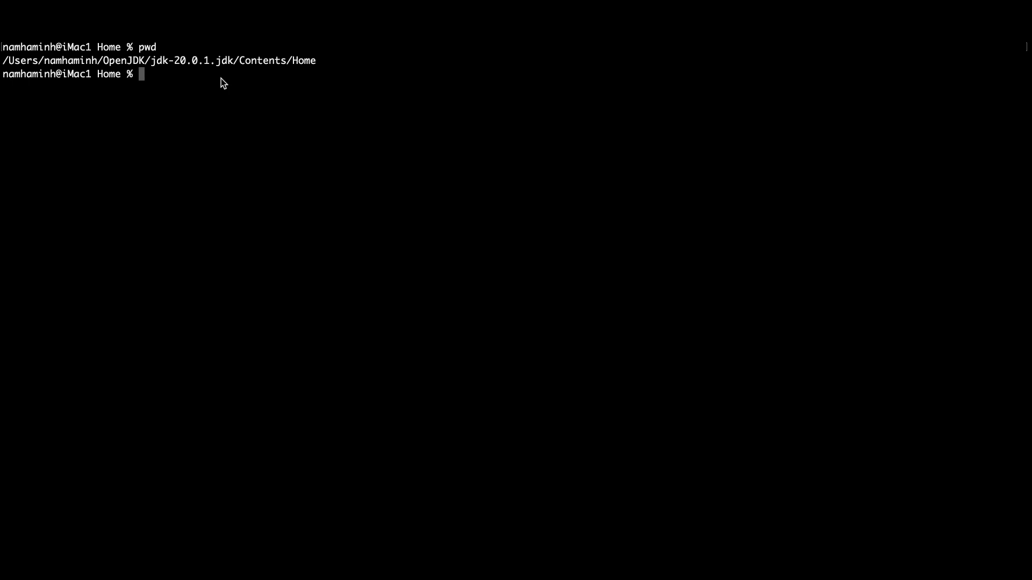
Return to the home directory with cd $HOME and list its files with ls -ls
text(d $HOME)
key(Return)
text(ls -)
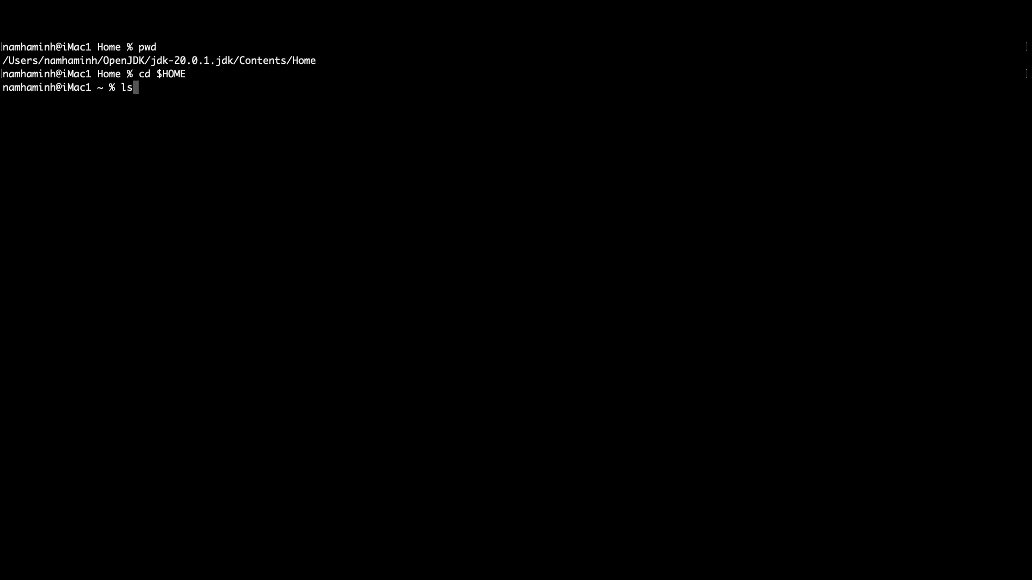
text(ls)
key(Return)
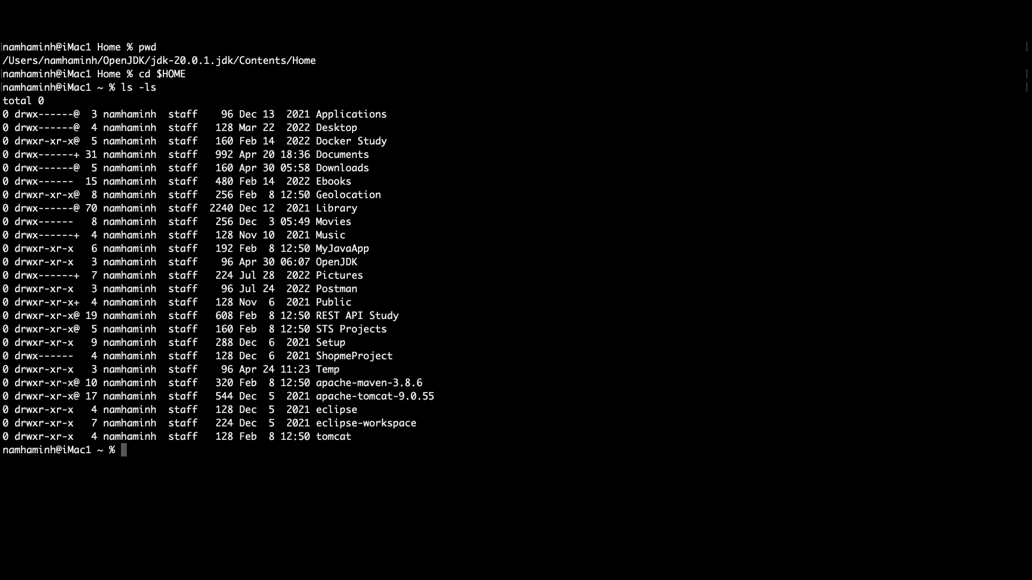
List all files in the home directory, including hidden ones, with ls -la and check whether a .zshrc file exists
text(ls -la)
key(Return)
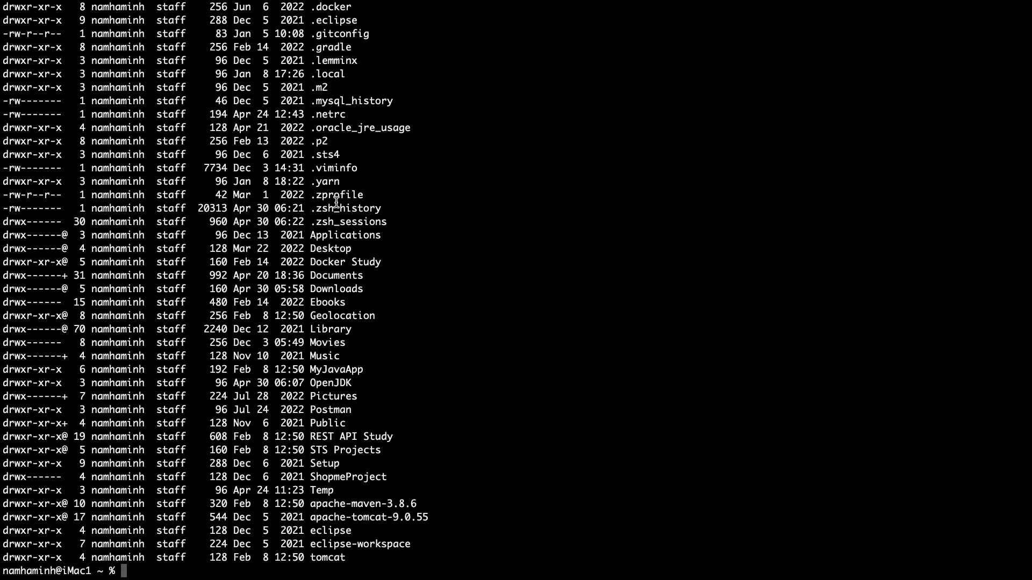
scroll(336, 203, up, 15)
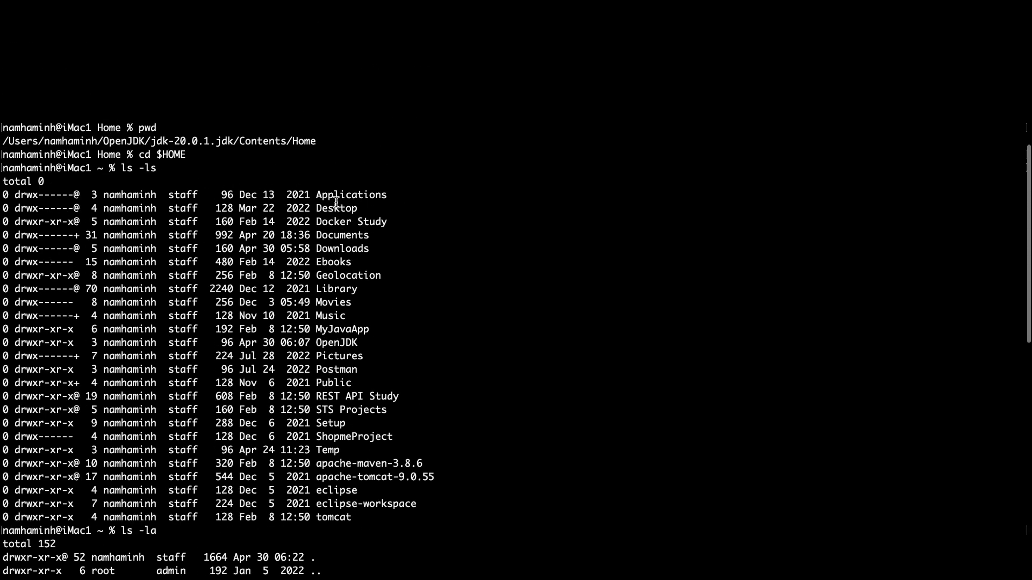
scroll(336, 203, down, 15)
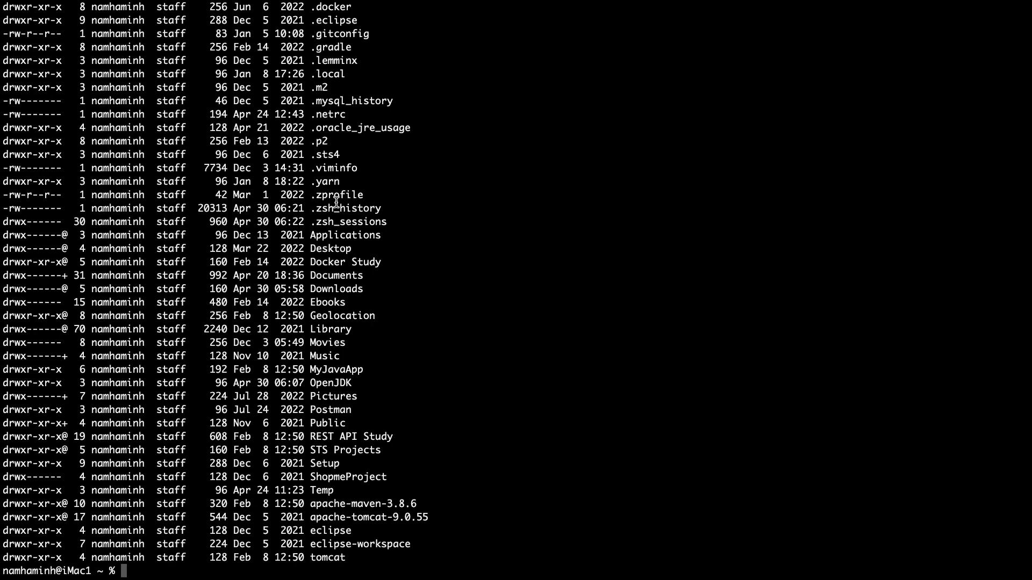
scroll(336, 203, up, 15)
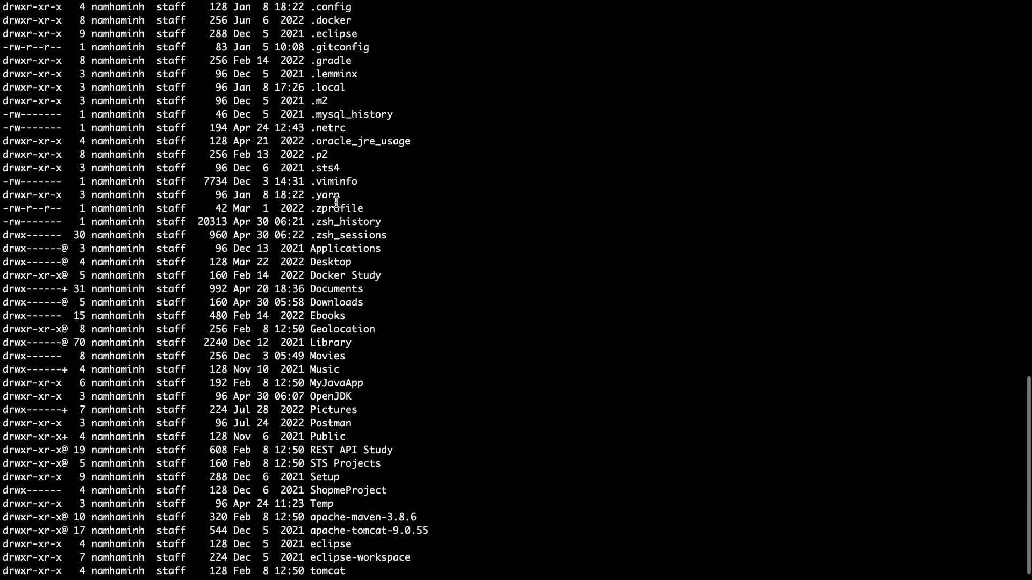
scroll(336, 202, down, 8)
scroll(336, 203, down, 12)
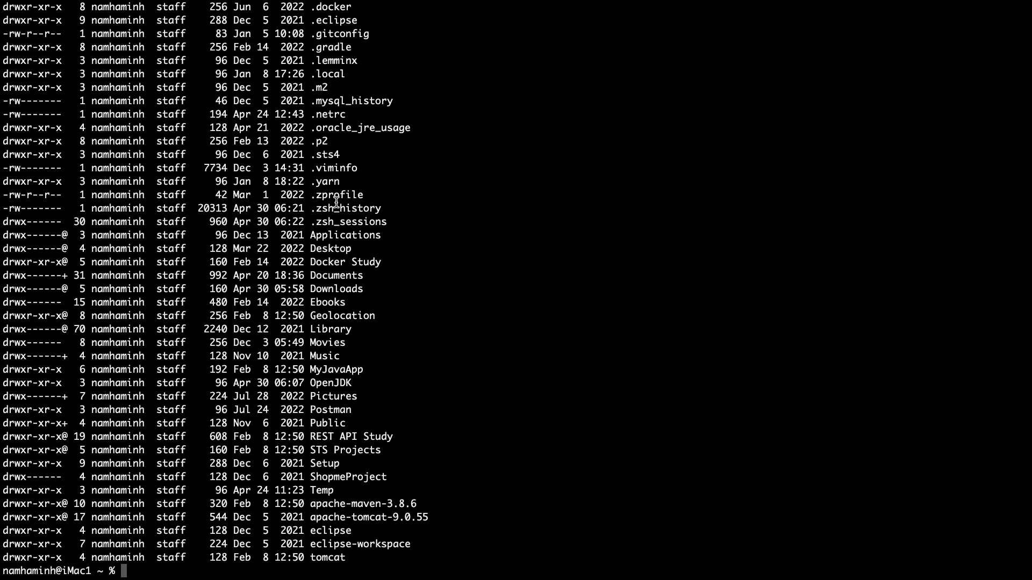
Create .zshrc in the home directory using cat > .zshrc, with the first line export JAVA_HOME=$HOME/OpenJDK/jdk-20.0.1.jdk/Contents/Home
text(cat)
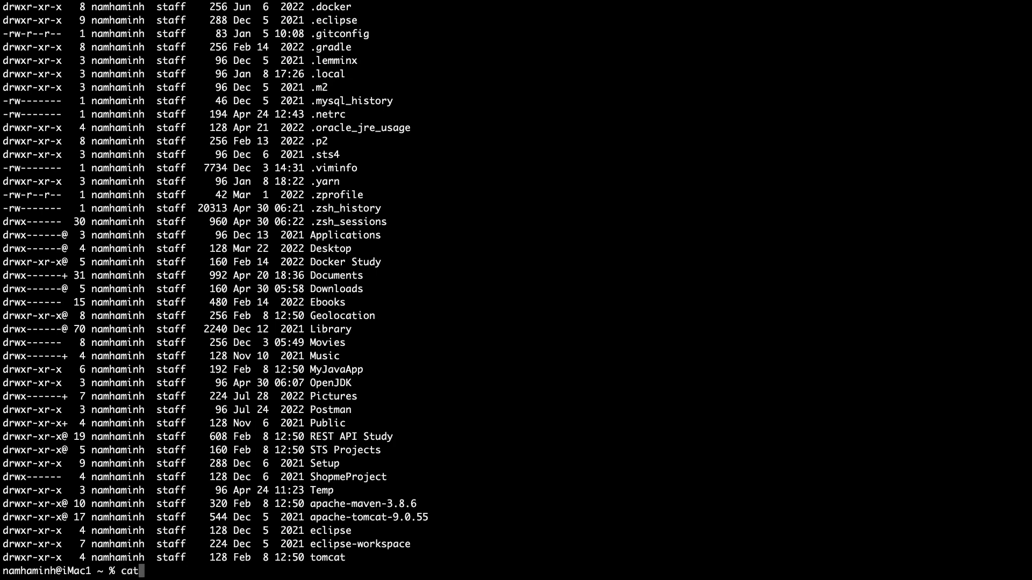
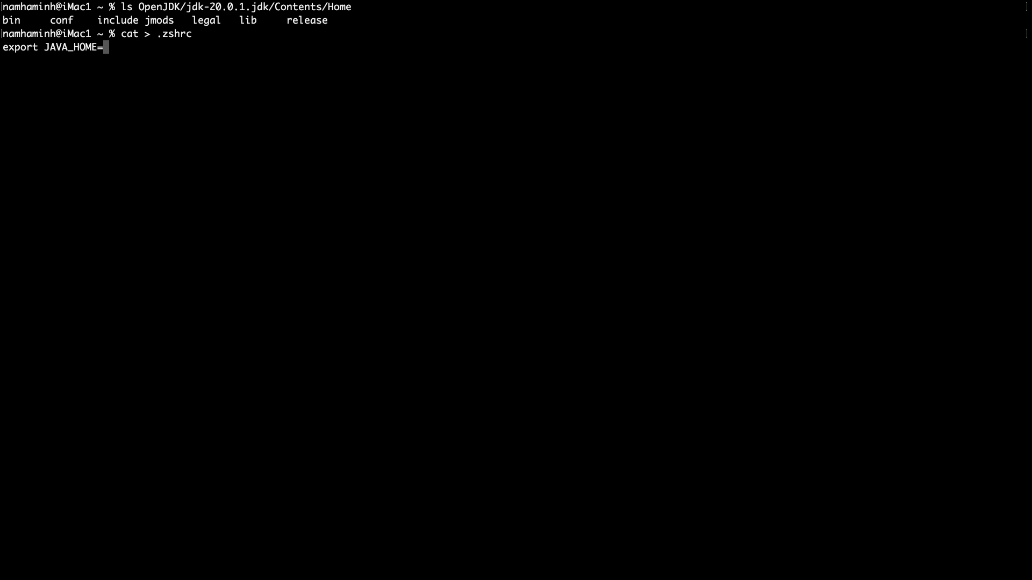
text($HOME)
text(/OpenJDK/jdk2)
key(BackSpace)
text(-20.0.1.jdk/Contents/Home)
key(Return)
Add the line export PATH=$JAVA_HOME/bin:PATH to .zshrc and finish writing the file
text(export )
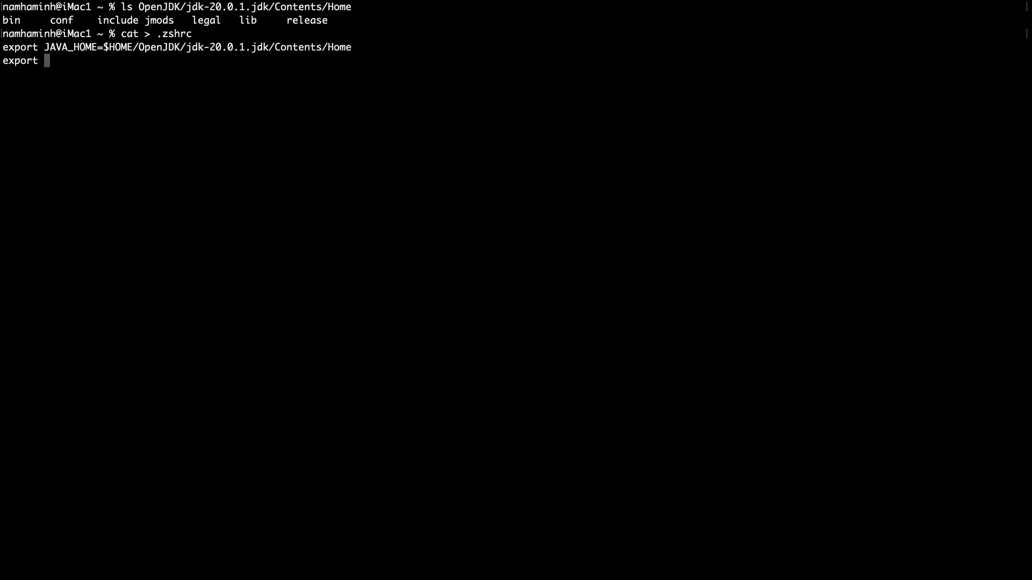
text(PATH=$JAVA_HOME/bin:)
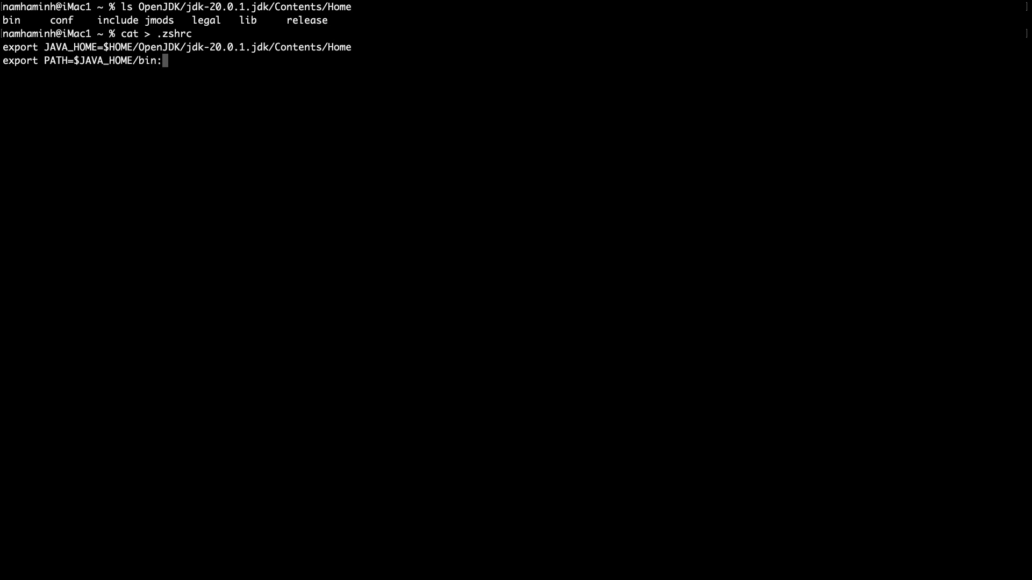
text(PATH)
key(Return)
key(ctrl+d)
Display the contents of .zshrc and check the active Java version with java -version
text(cat .zshrc)
key(Return)
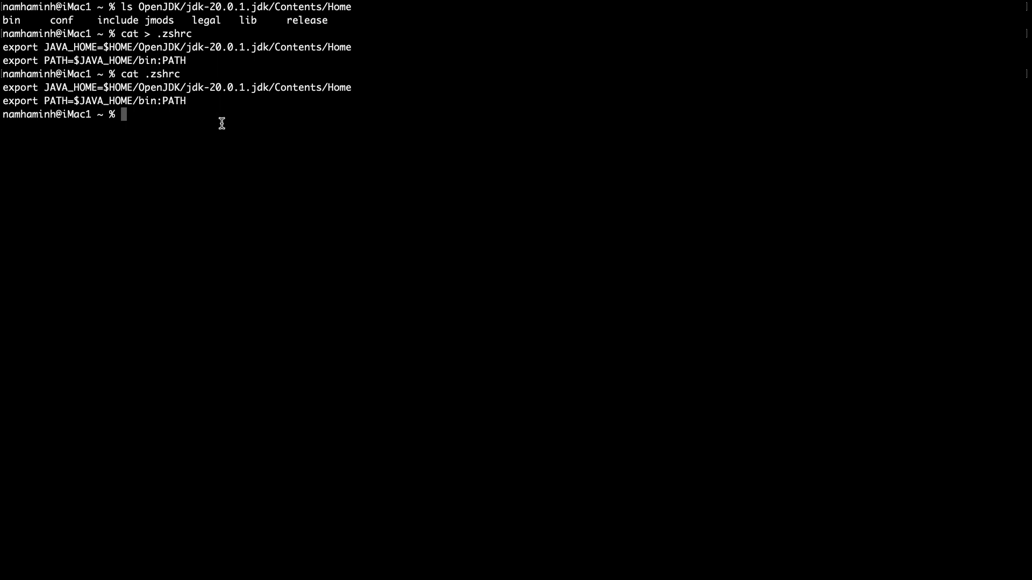
text(java -version)
key(Return)
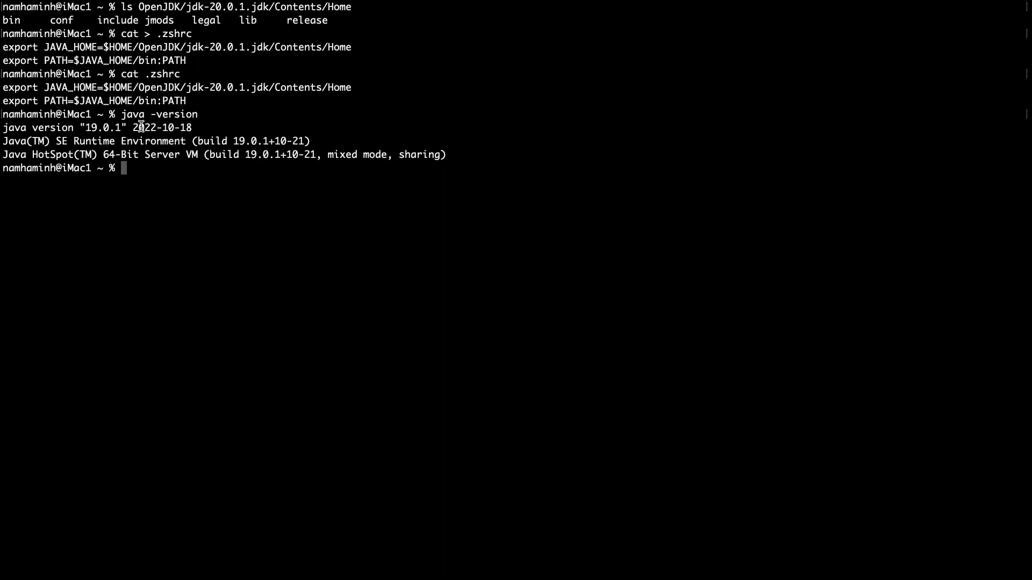
End the current shell session with exit and quit Terminal completely
text(exit)
key(Return)
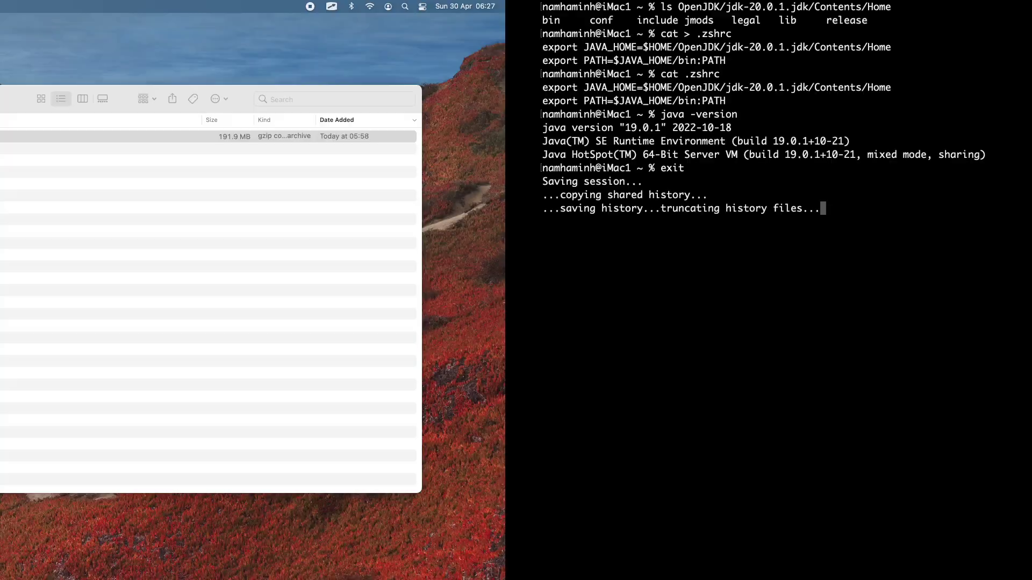
click(14, 7)
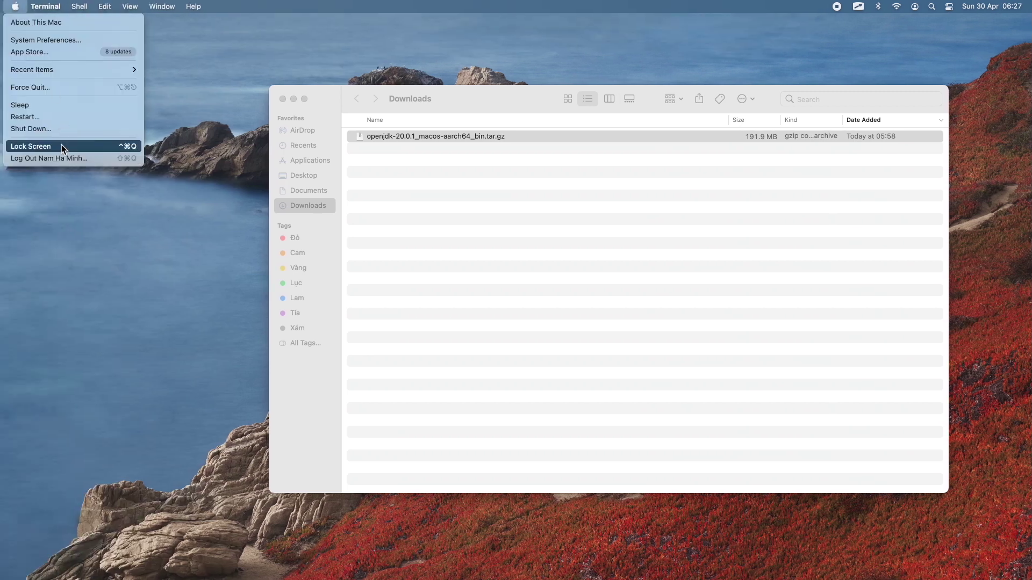
mouse_move(45, 7)
click(60, 128)
Reopen Terminal and check the active Java runtime version in the new session with java -version
key(super+space)
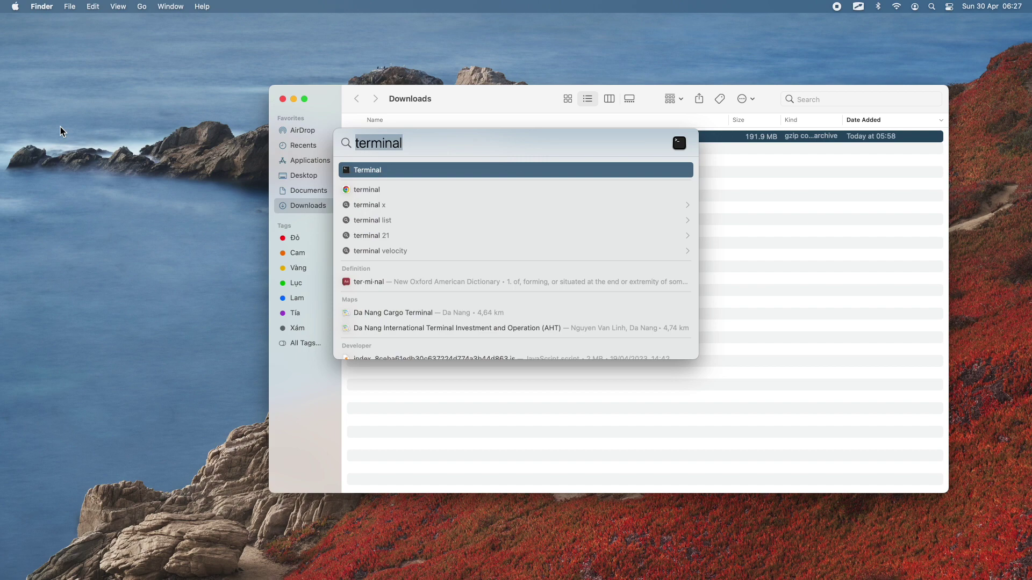
key(Return)
text(java -s)
text(ersion)
key(Return)
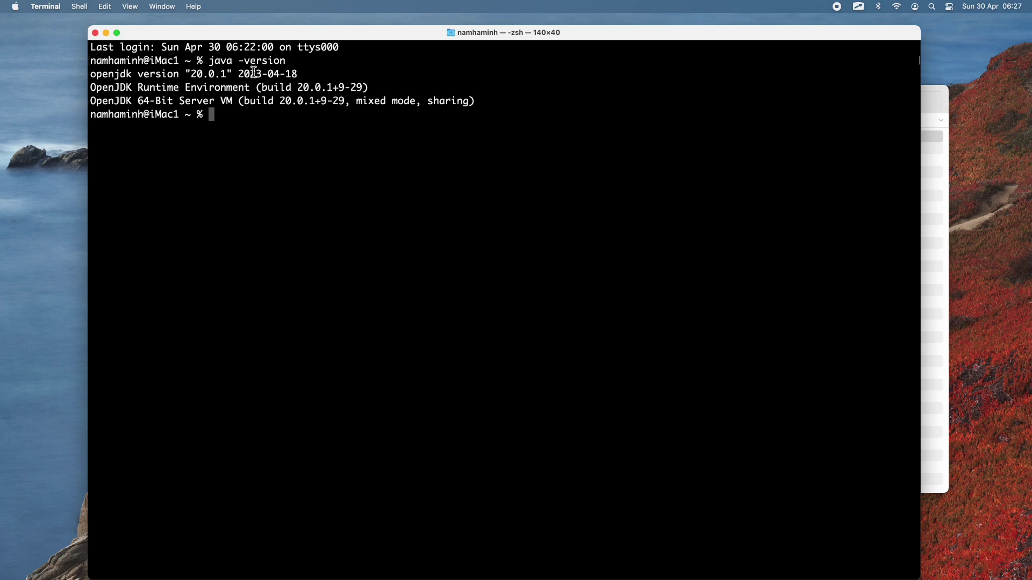
Check the Java compiler version with javac -version and highlight the line it outputs
text(javac -version)
key(Return)
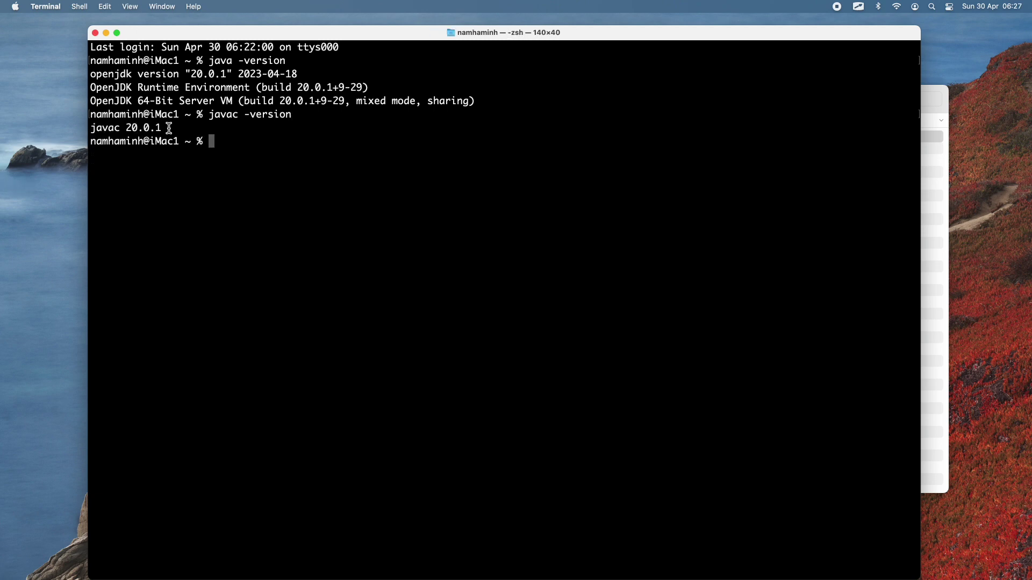
drag(169, 128, 86, 129)
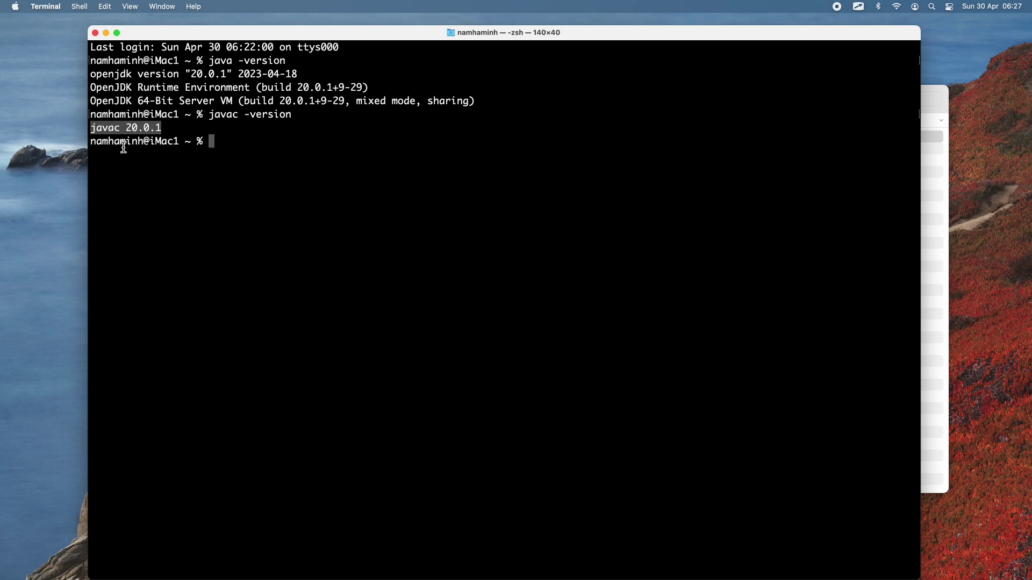